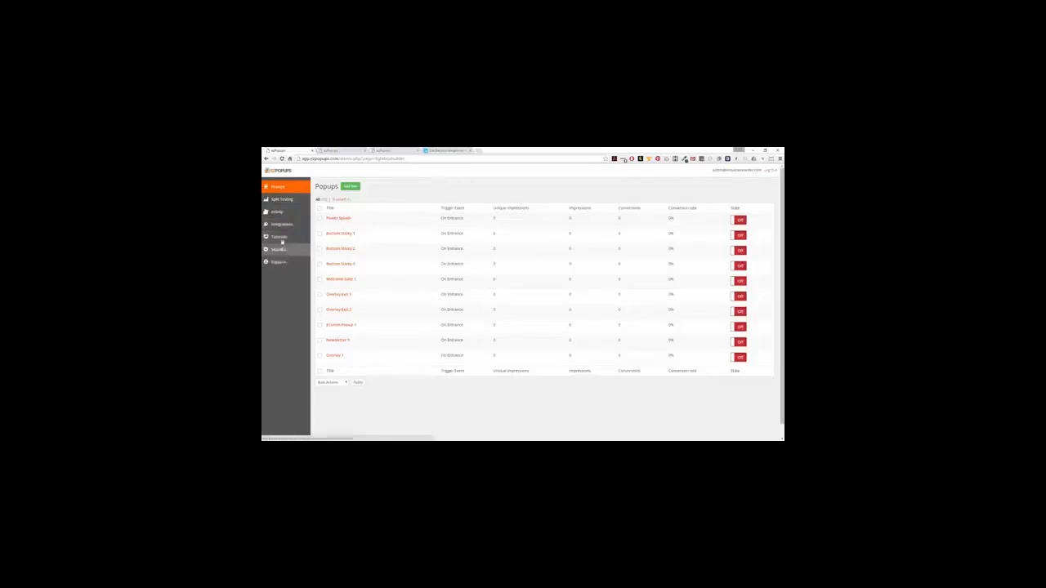
- Create a new popup titled Demo 2
{"action": "left_click", "coordinate": [350, 186]}
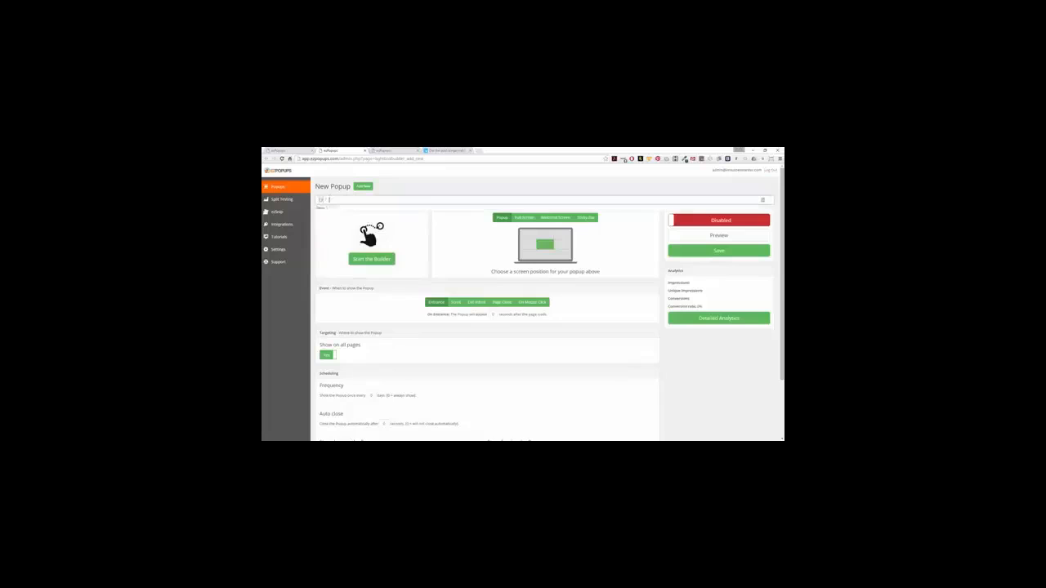
{"action": "type", "text": "Demo 2"}
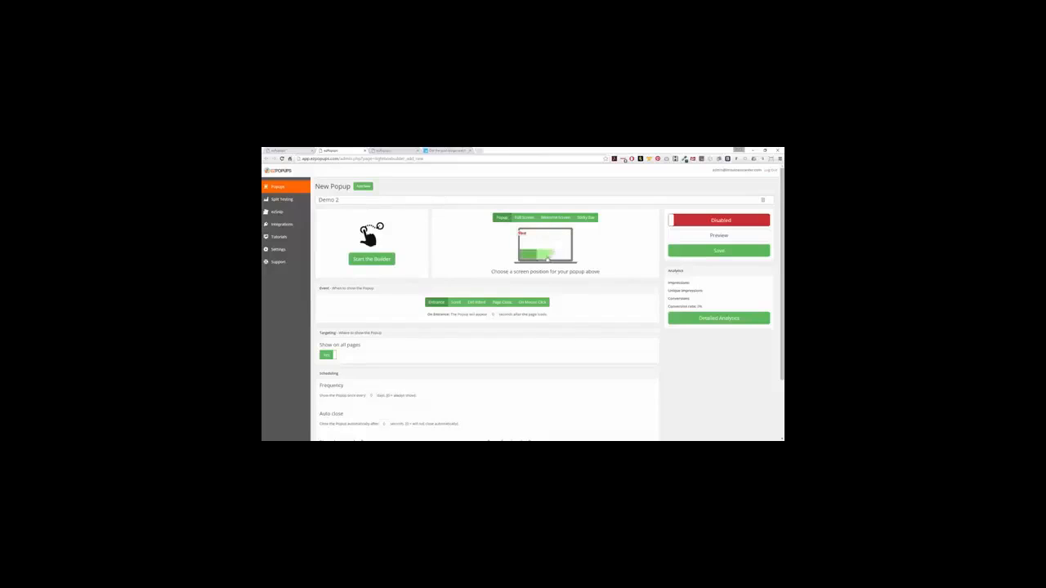
- Try the Full Screen, Welcome Screen and Sticky Bar display types for the popup and return to the Popup type
{"action": "left_click", "coordinate": [524, 218]}
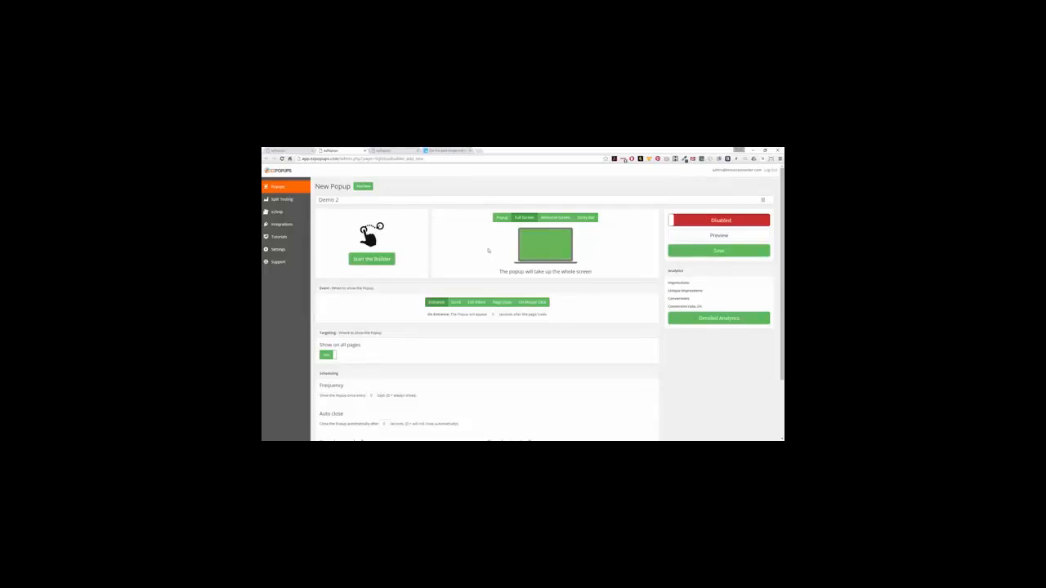
{"action": "left_click", "coordinate": [556, 217]}
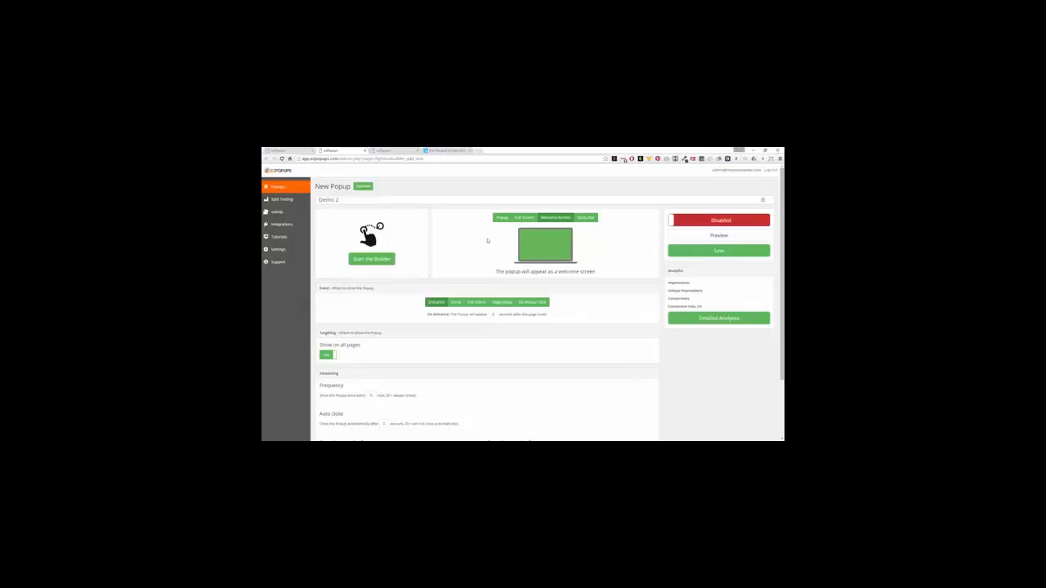
{"action": "left_click", "coordinate": [588, 218]}
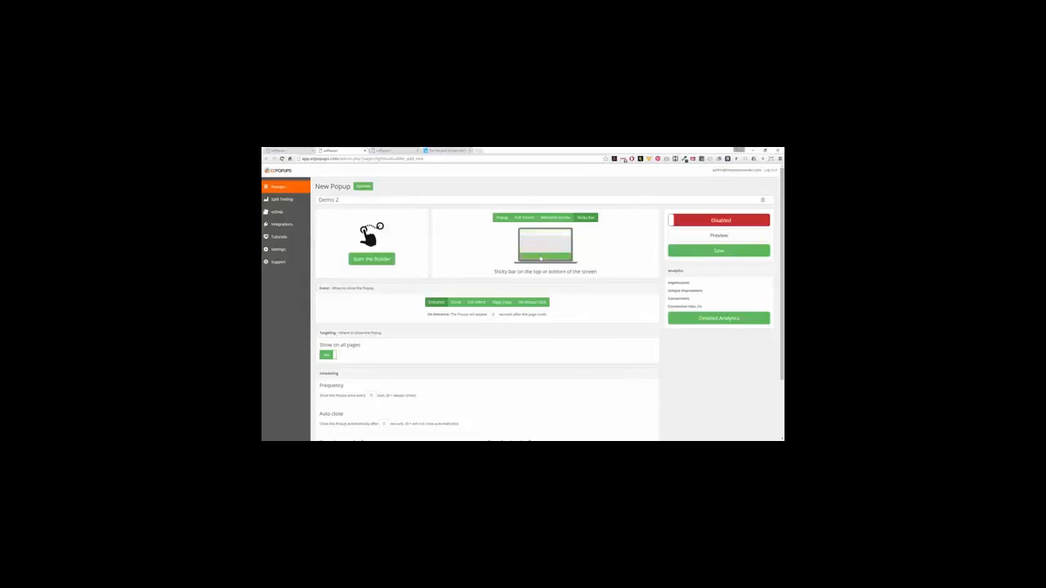
{"action": "left_click", "coordinate": [503, 218]}
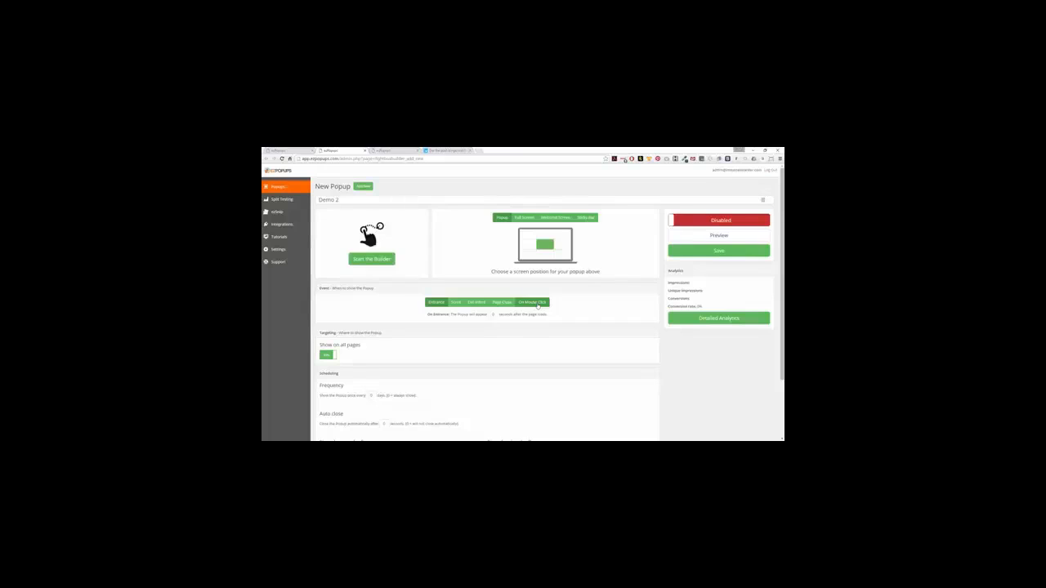
- Turn off showing the popup on all pages and restrict it to only the following URLs
{"action": "scroll", "coordinate": [410, 338], "scroll_direction": "down", "scroll_amount": 2}
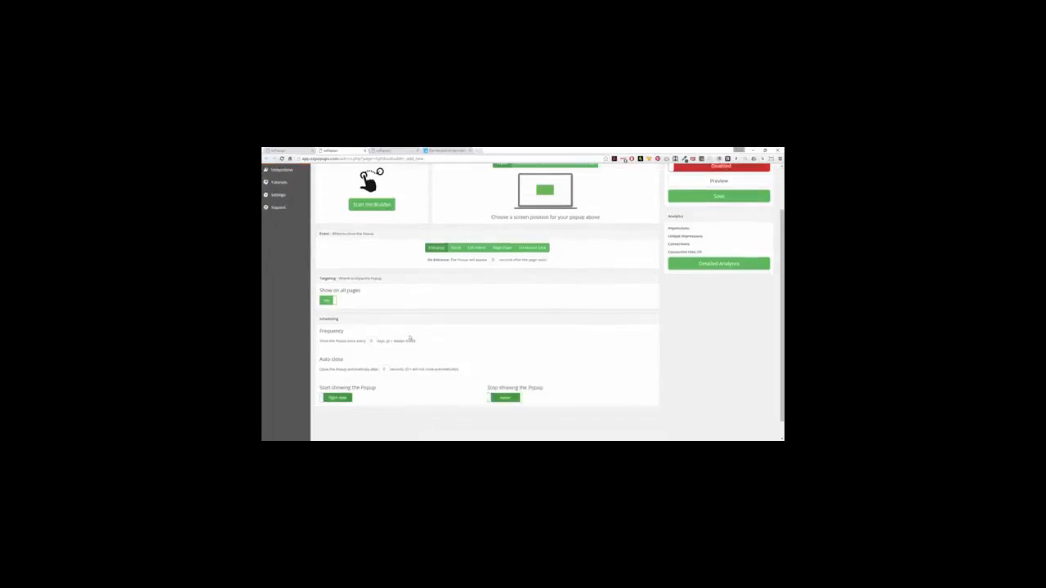
{"action": "left_click", "coordinate": [327, 301]}
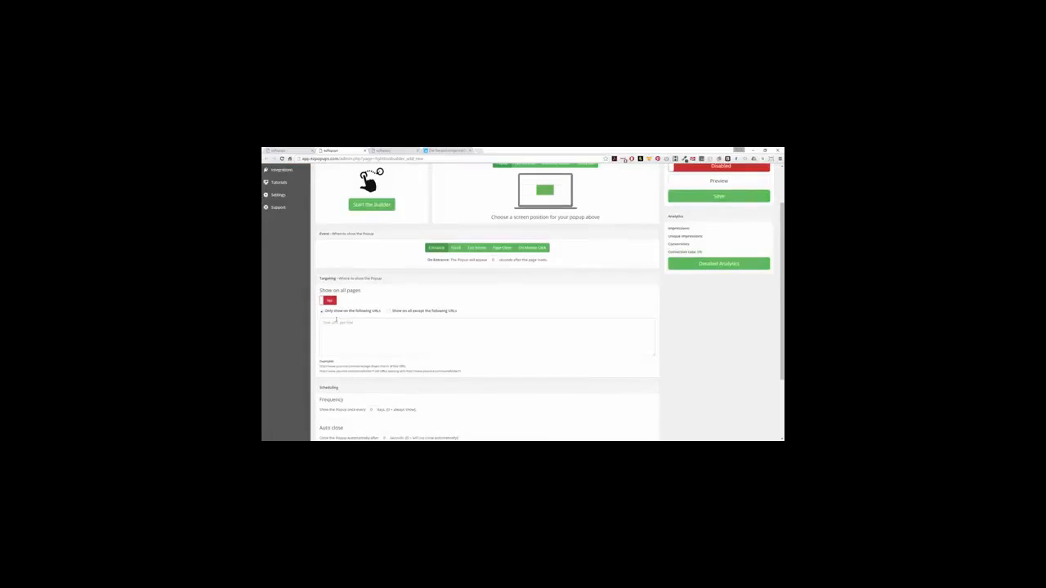
{"action": "left_click", "coordinate": [349, 326]}
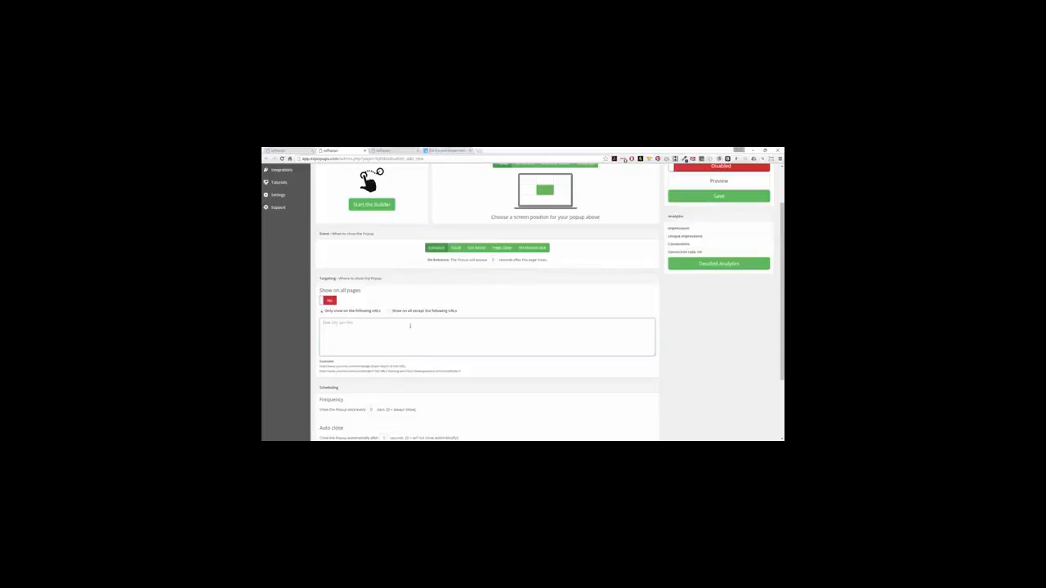
{"action": "left_click", "coordinate": [389, 312]}
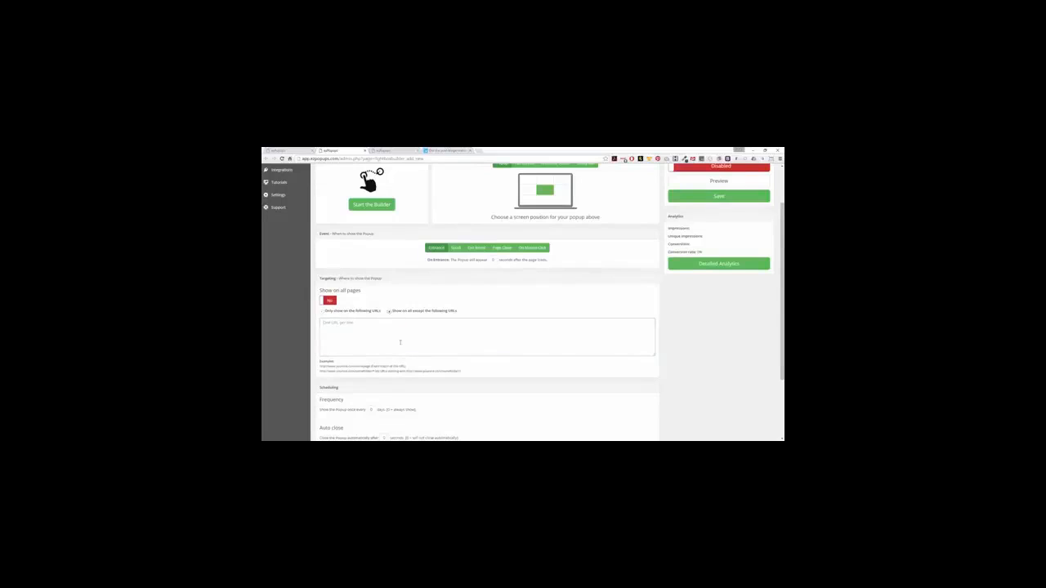
{"action": "left_click", "coordinate": [323, 311]}
- Review the scheduling options and save the Demo 2 popup's settings
{"action": "scroll", "coordinate": [399, 319], "scroll_direction": "down", "scroll_amount": 2}
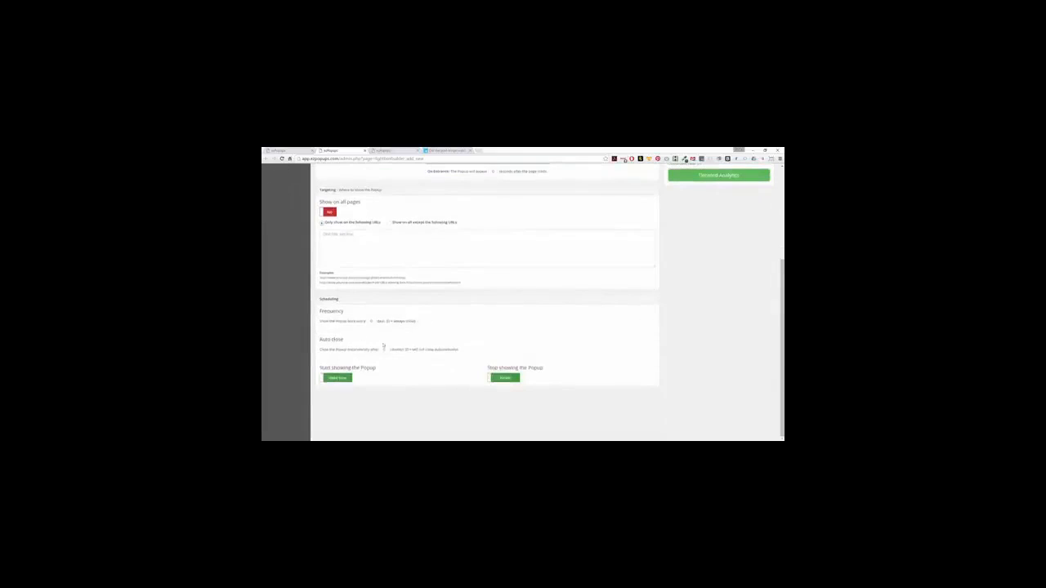
{"action": "scroll", "coordinate": [433, 356], "scroll_direction": "up", "scroll_amount": 3}
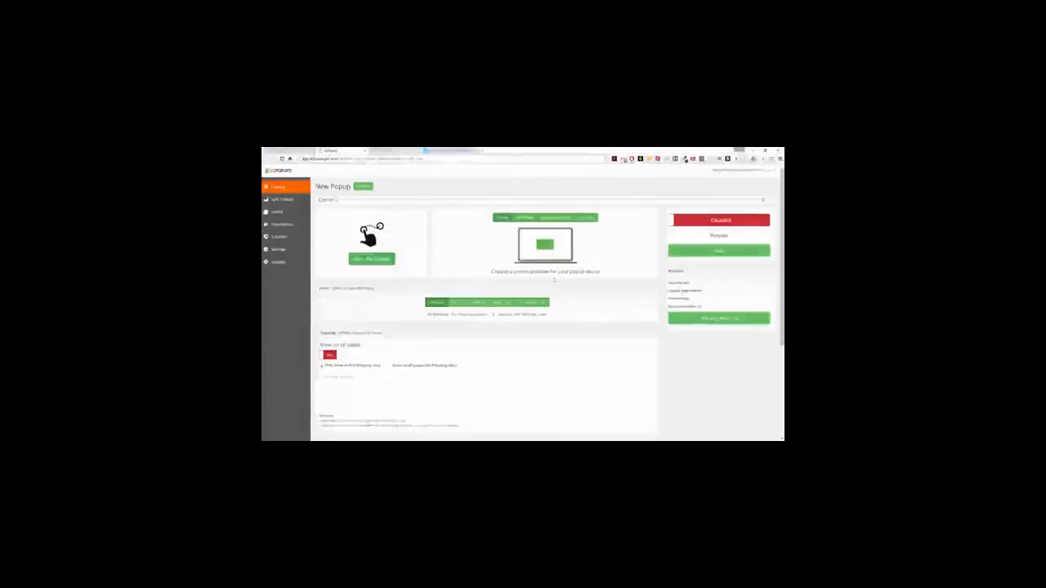
{"action": "left_click", "coordinate": [699, 254]}
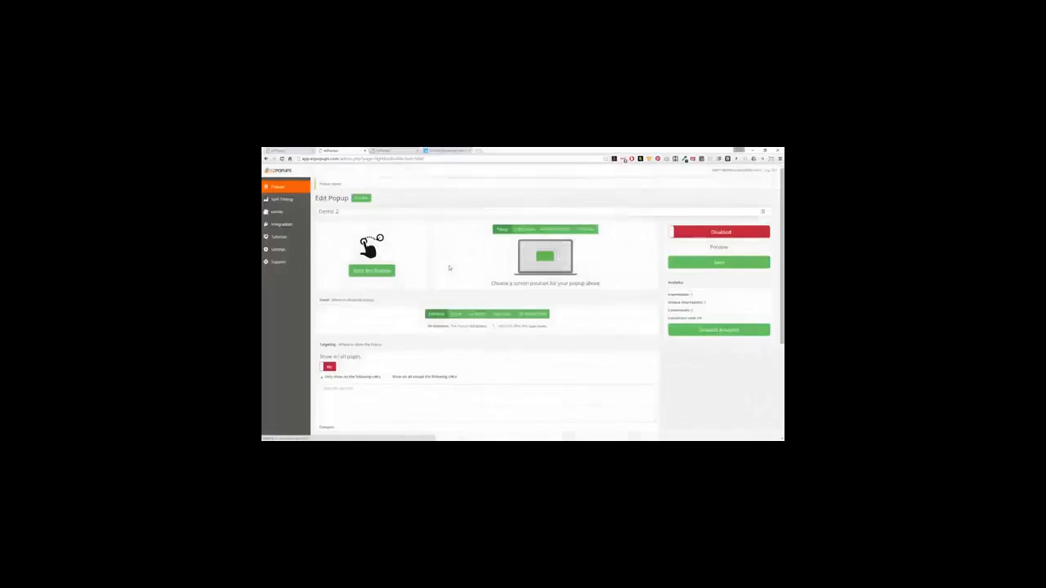
- Start the popup builder and load the Profitable_Traffic template
{"action": "left_click", "coordinate": [369, 270]}
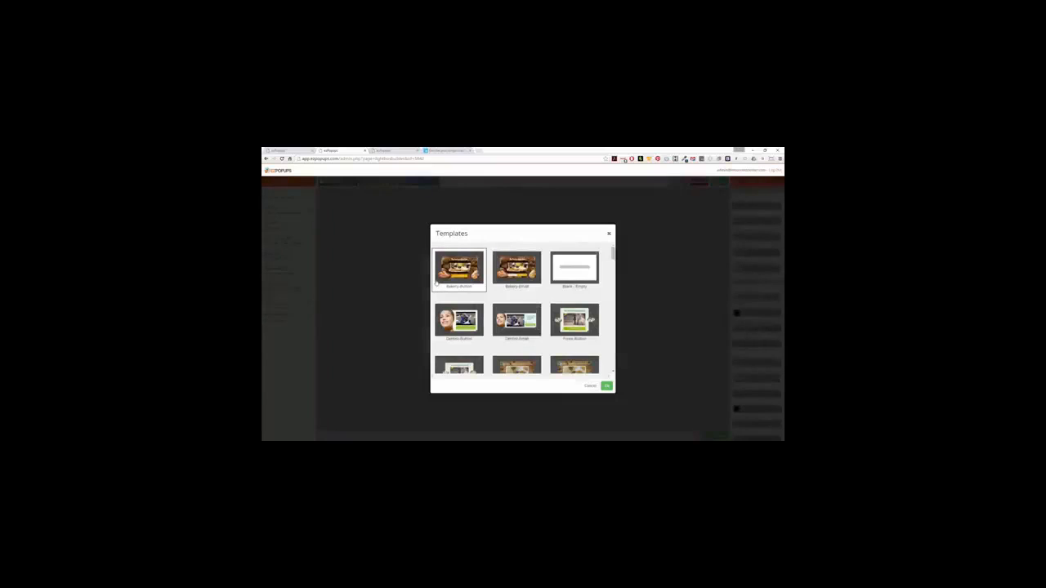
{"action": "scroll", "coordinate": [516, 313], "scroll_direction": "down", "scroll_amount": 5}
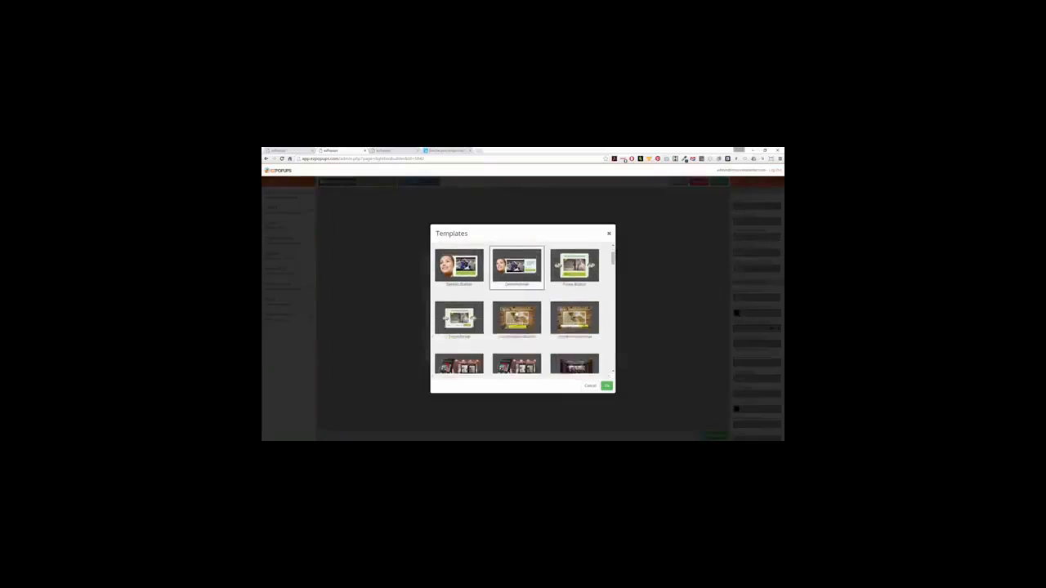
{"action": "scroll", "coordinate": [515, 313], "scroll_direction": "down", "scroll_amount": 5}
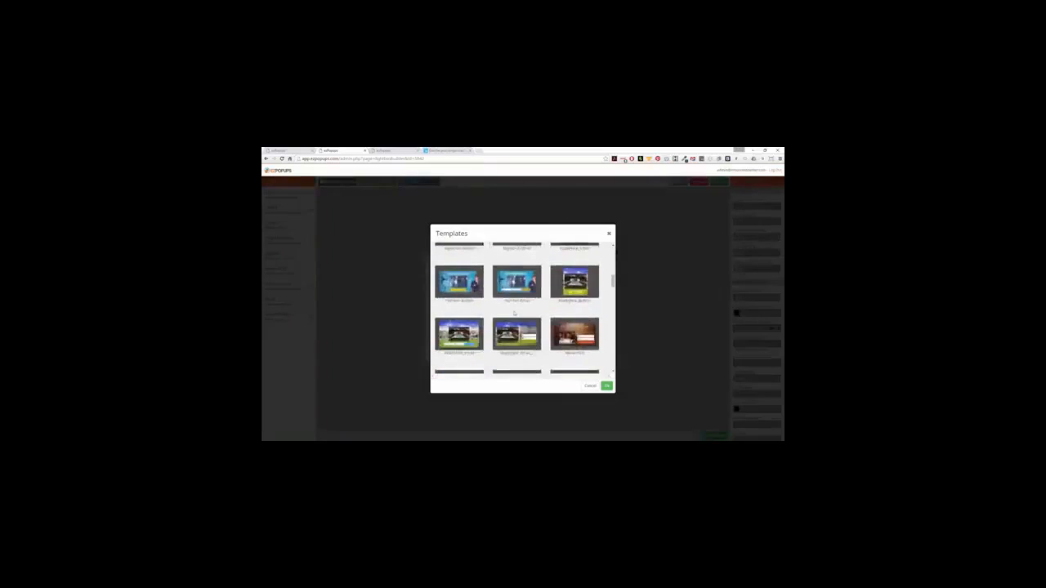
{"action": "scroll", "coordinate": [515, 313], "scroll_direction": "down", "scroll_amount": 8}
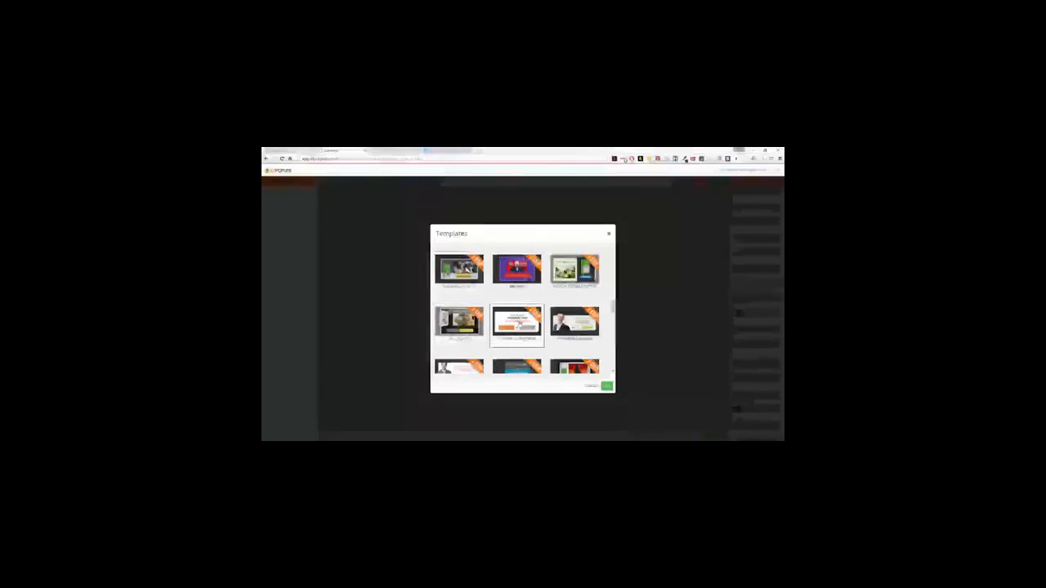
{"action": "scroll", "coordinate": [575, 295], "scroll_direction": "down", "scroll_amount": 1}
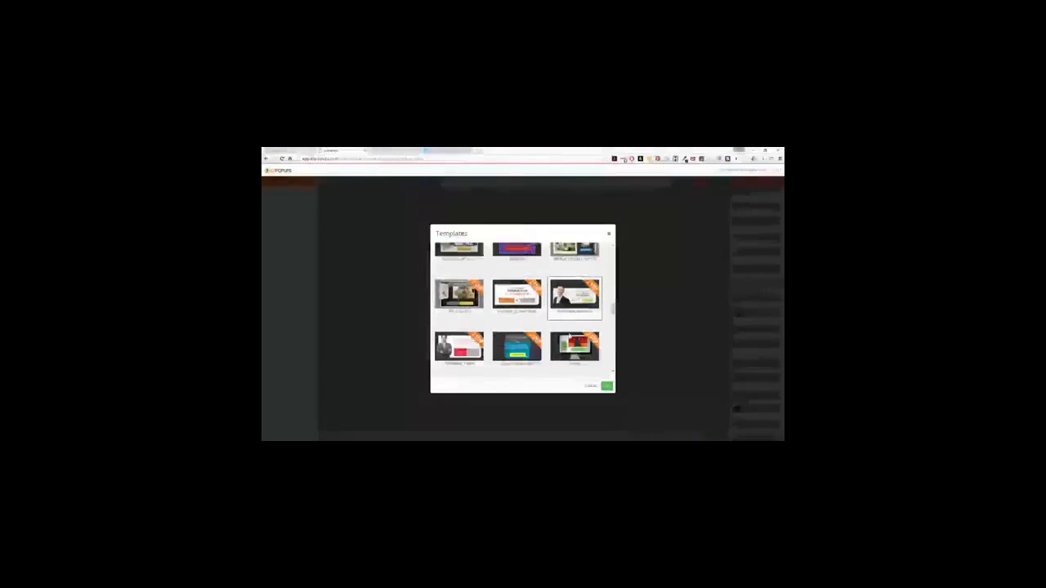
{"action": "scroll", "coordinate": [575, 303], "scroll_direction": "down", "scroll_amount": 2}
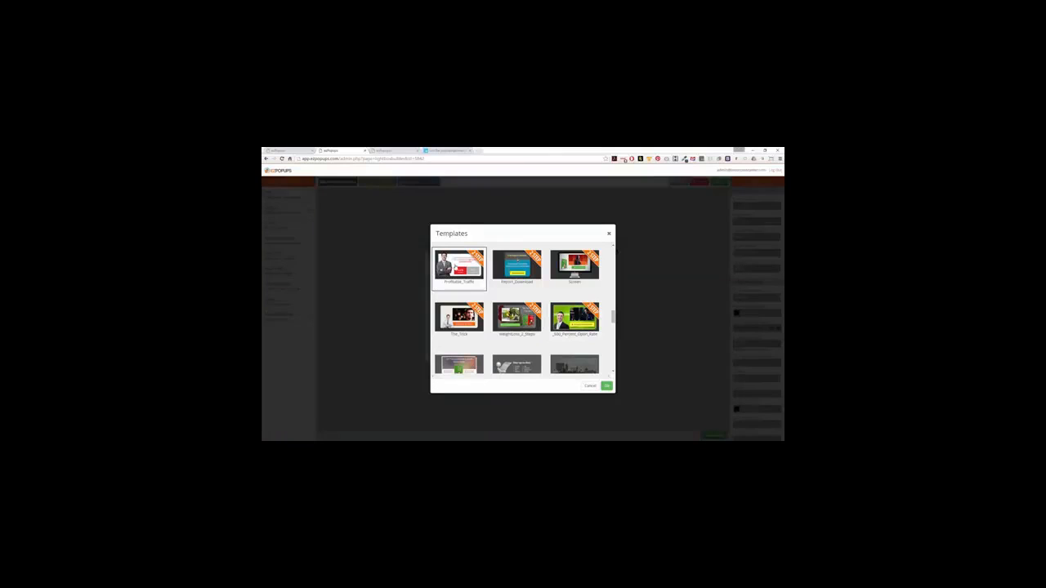
{"action": "left_click", "coordinate": [607, 386]}
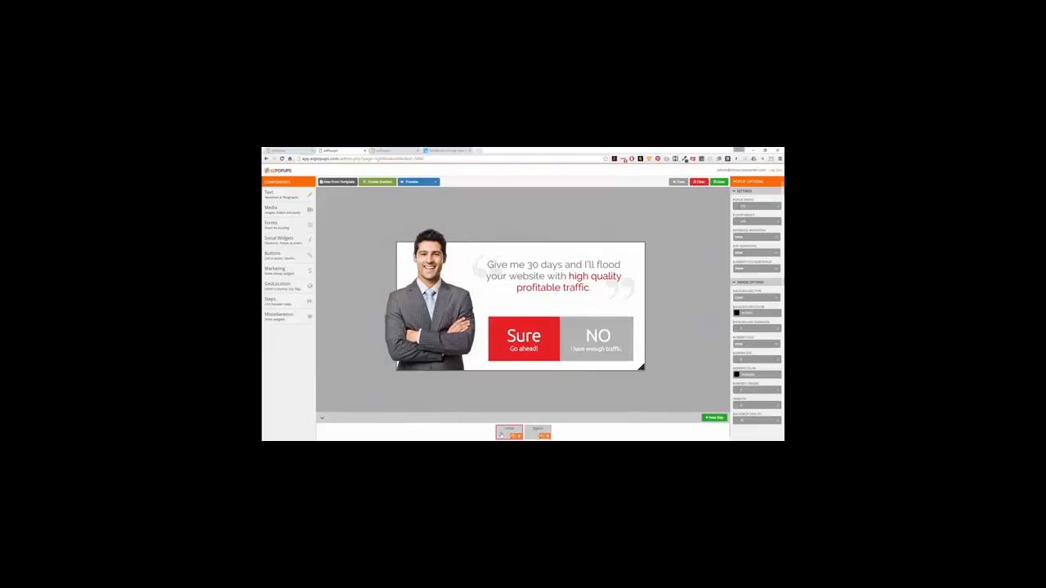
- Delete the template's second step and duplicate the first step in its place
{"action": "left_click", "coordinate": [547, 436]}
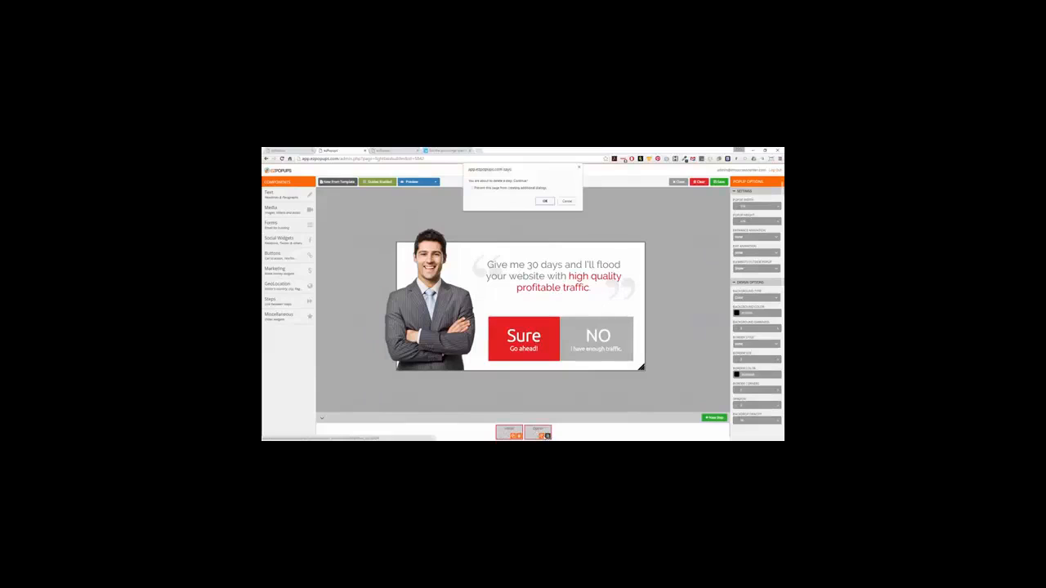
{"action": "left_click", "coordinate": [545, 200]}
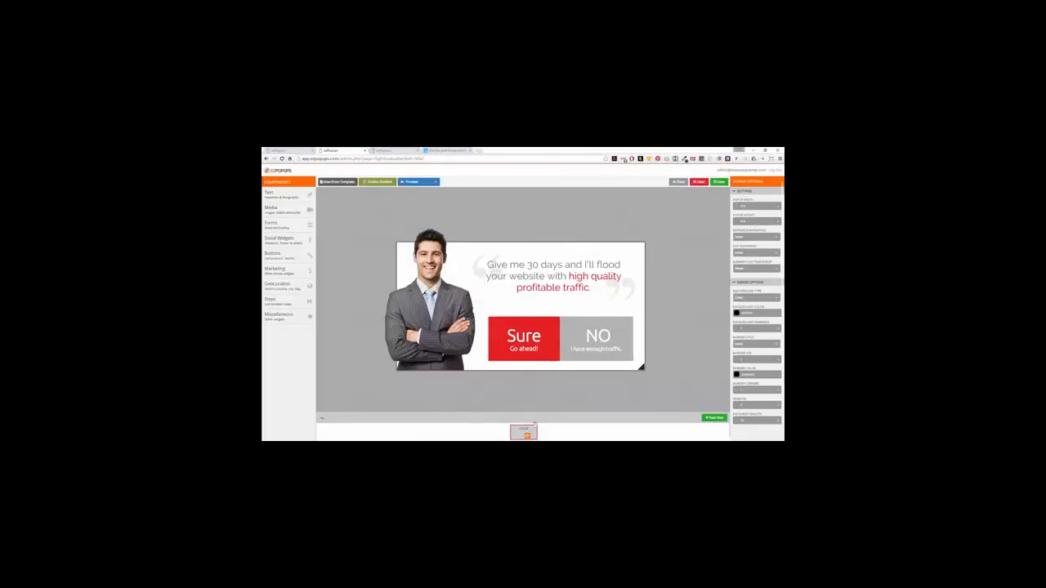
{"action": "left_click", "coordinate": [525, 435]}
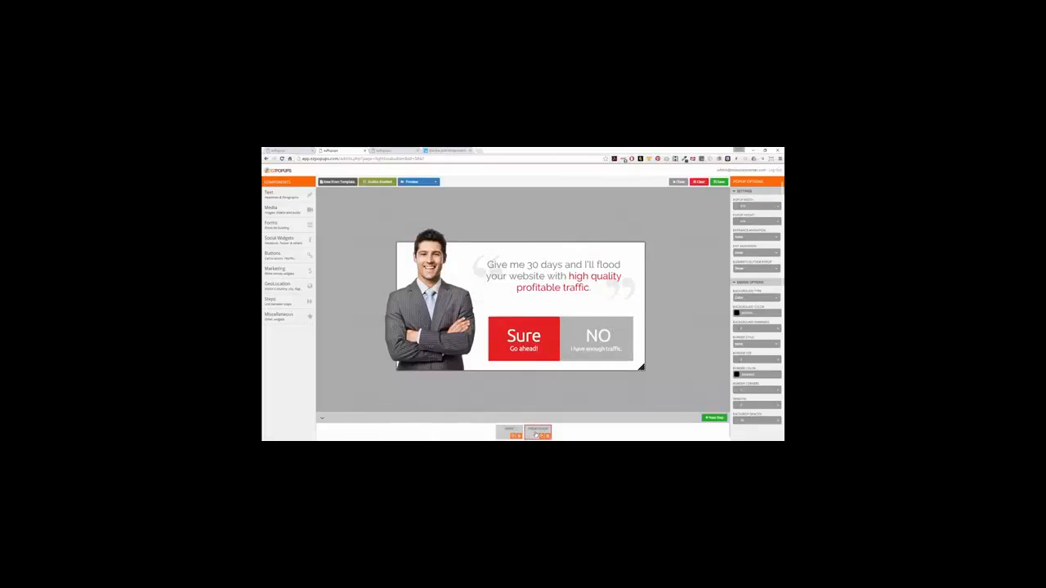
{"action": "left_click", "coordinate": [509, 433]}
- Delete the red Sure button and the gray NO button from the duplicated step
{"action": "left_click", "coordinate": [539, 326]}
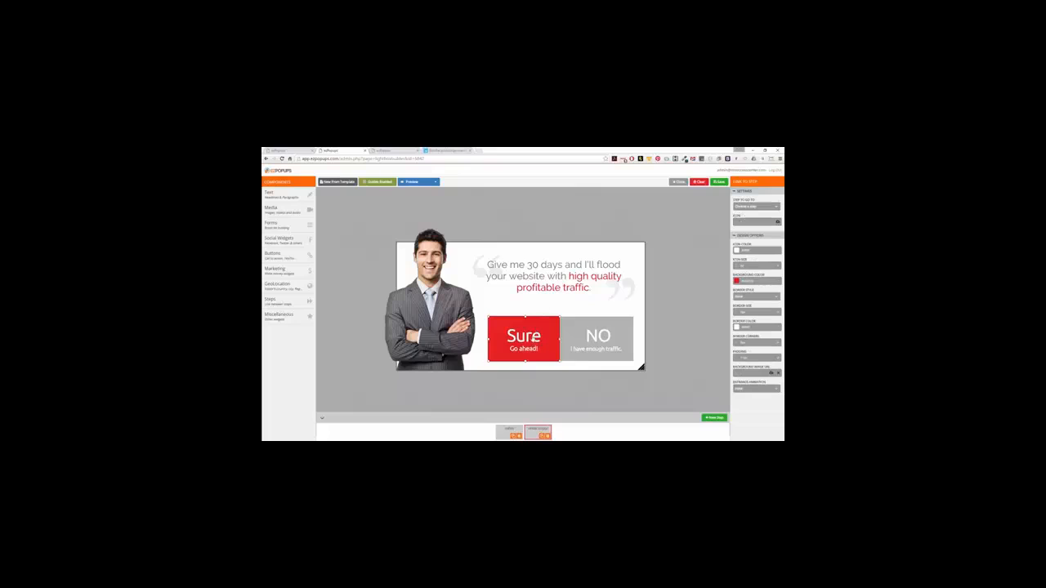
{"action": "right_click", "coordinate": [534, 336]}
{"action": "left_click", "coordinate": [548, 370]}
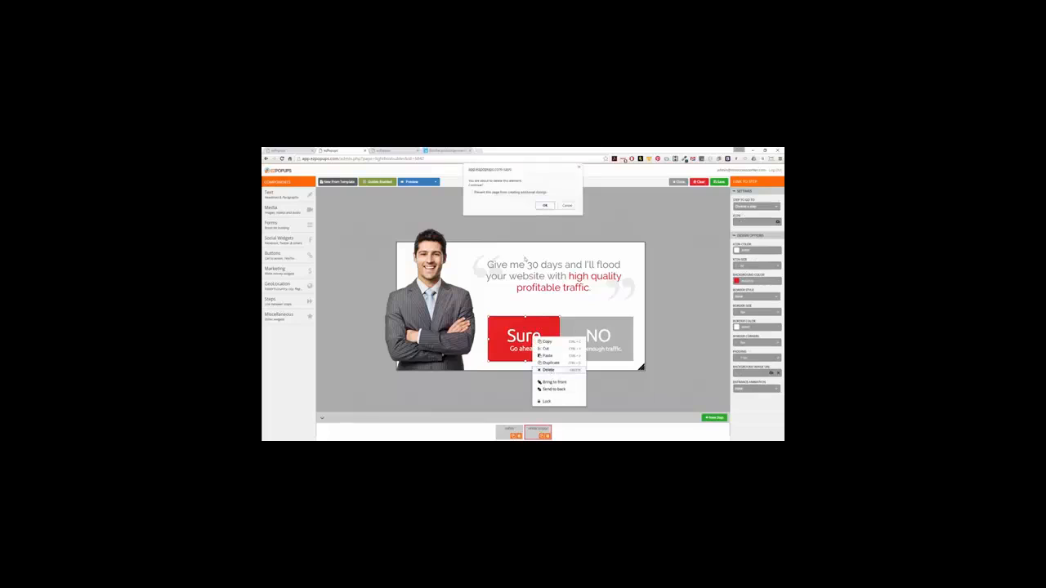
{"action": "left_click", "coordinate": [544, 206]}
{"action": "right_click", "coordinate": [584, 327]}
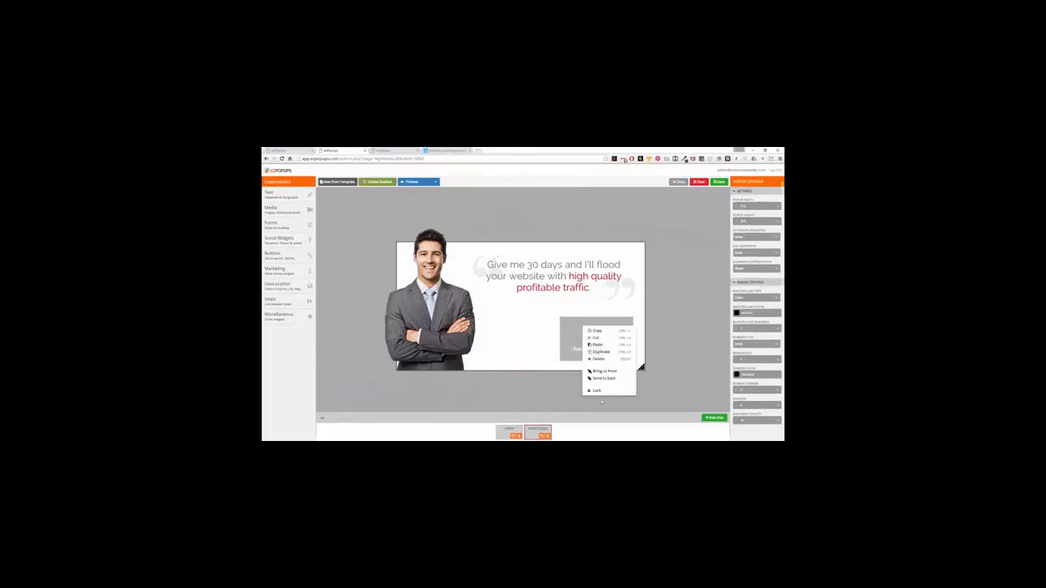
{"action": "left_click", "coordinate": [597, 360]}
{"action": "left_click", "coordinate": [545, 206]}
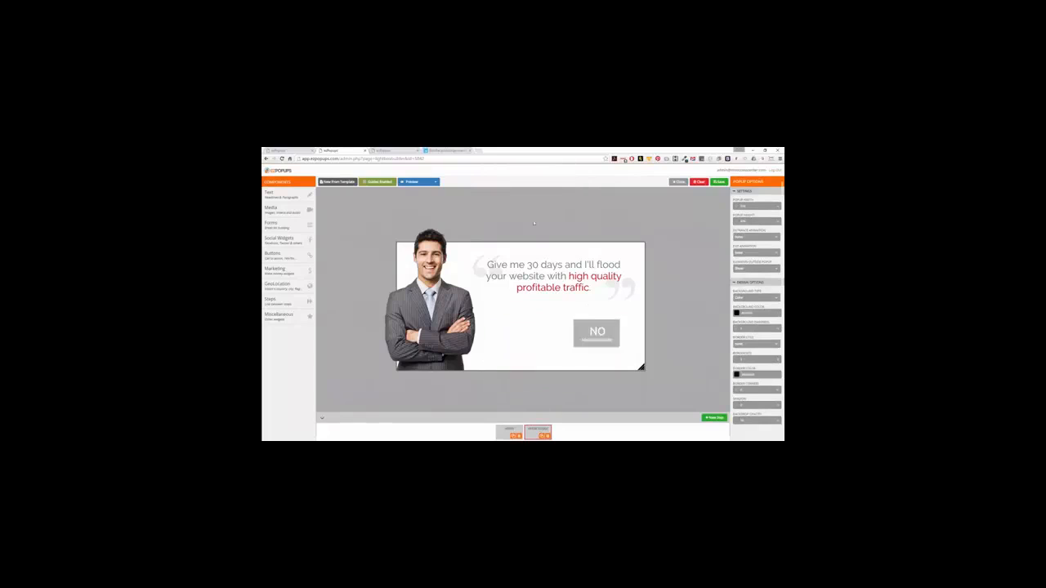
- Add a horizontal name and email opt-in form below the headline, narrowed to fit inside the popup and moved up slightly
{"action": "left_click", "coordinate": [283, 212]}
{"action": "left_click", "coordinate": [276, 195]}
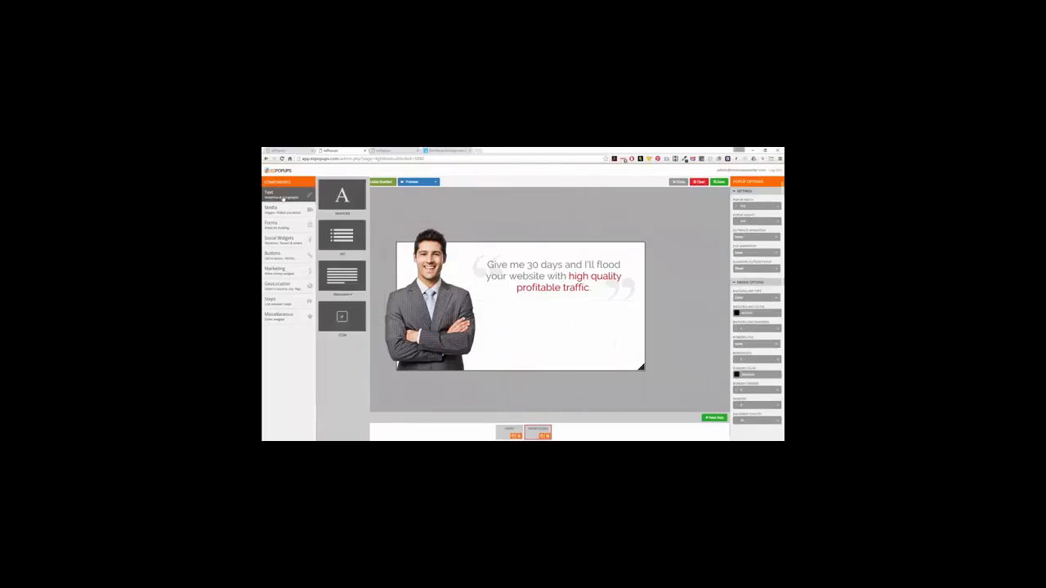
{"action": "left_click", "coordinate": [275, 225]}
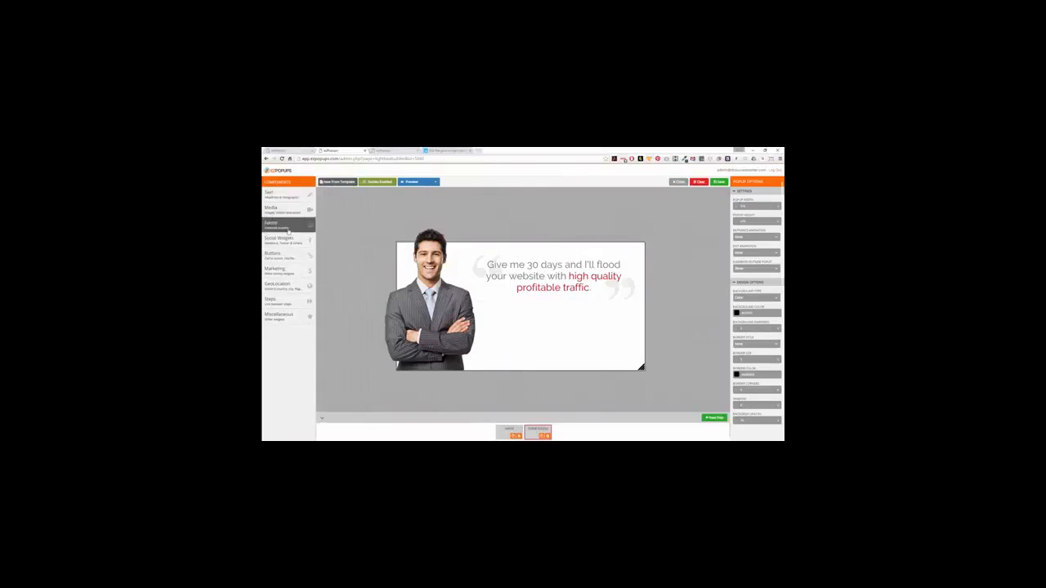
{"action": "left_click", "coordinate": [289, 231]}
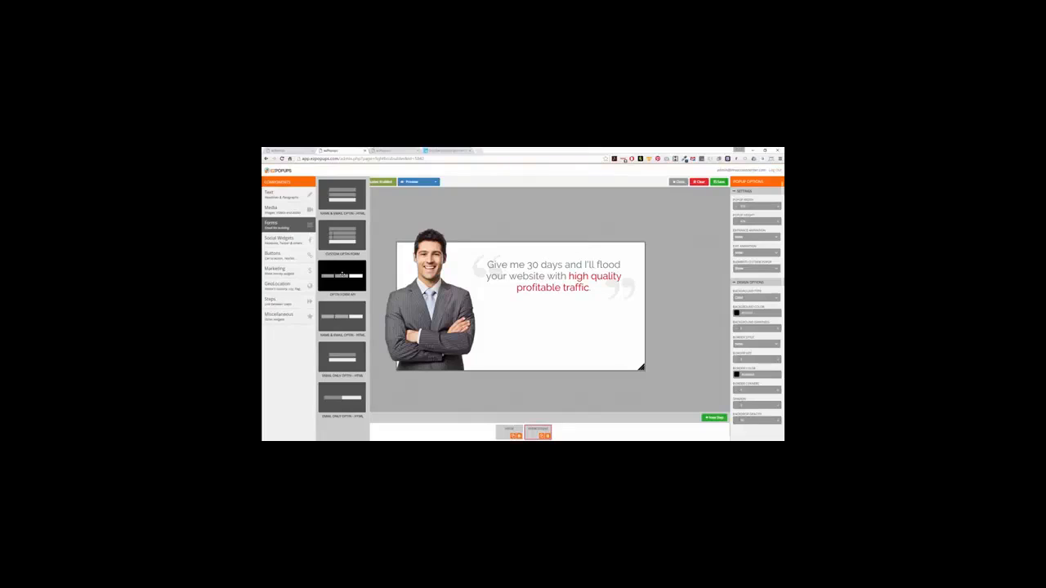
{"action": "left_click_drag", "start_coordinate": [341, 274], "coordinate": [533, 346]}
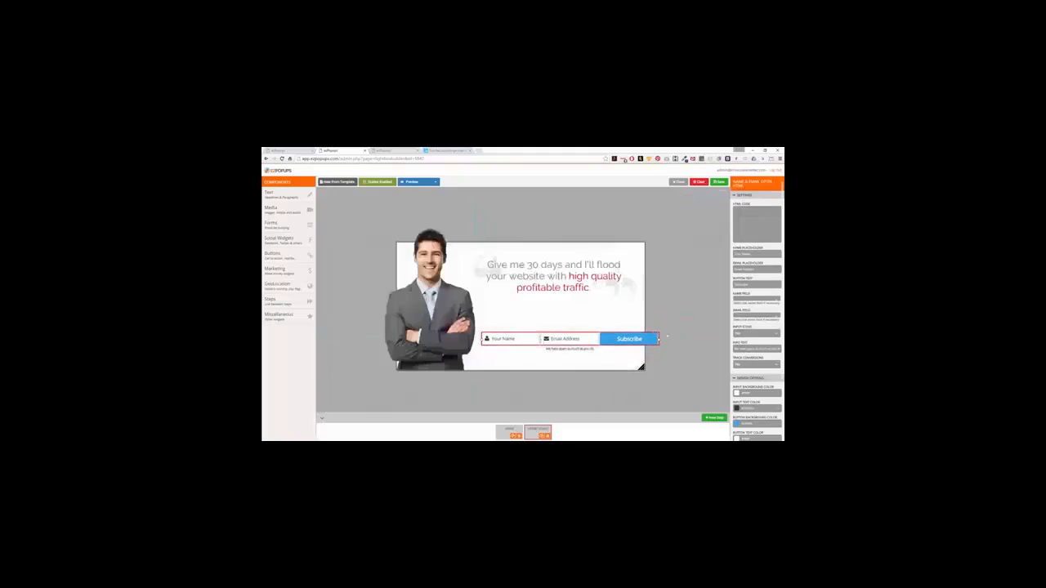
{"action": "left_click_drag", "start_coordinate": [659, 339], "coordinate": [637, 339]}
{"action": "left_click_drag", "start_coordinate": [558, 345], "coordinate": [557, 332]}
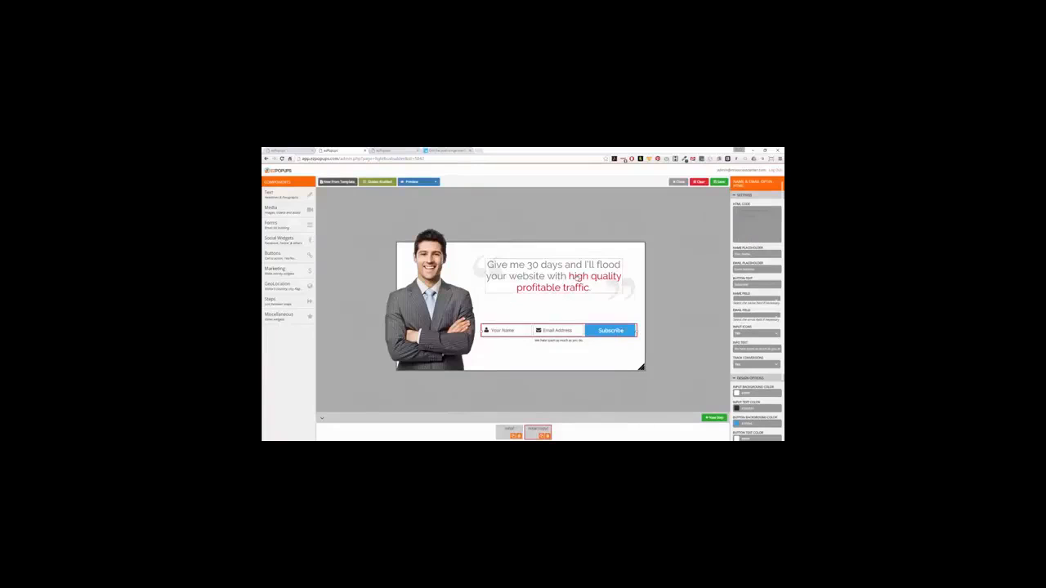
{"action": "left_click", "coordinate": [577, 278]}
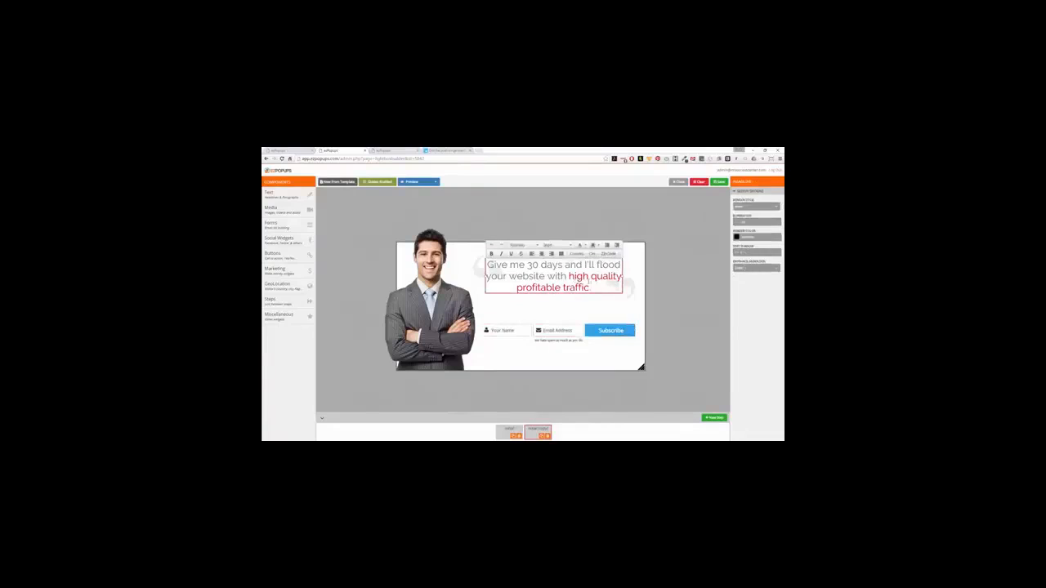
{"action": "left_click", "coordinate": [685, 160]}
{"action": "left_click", "coordinate": [651, 205]}
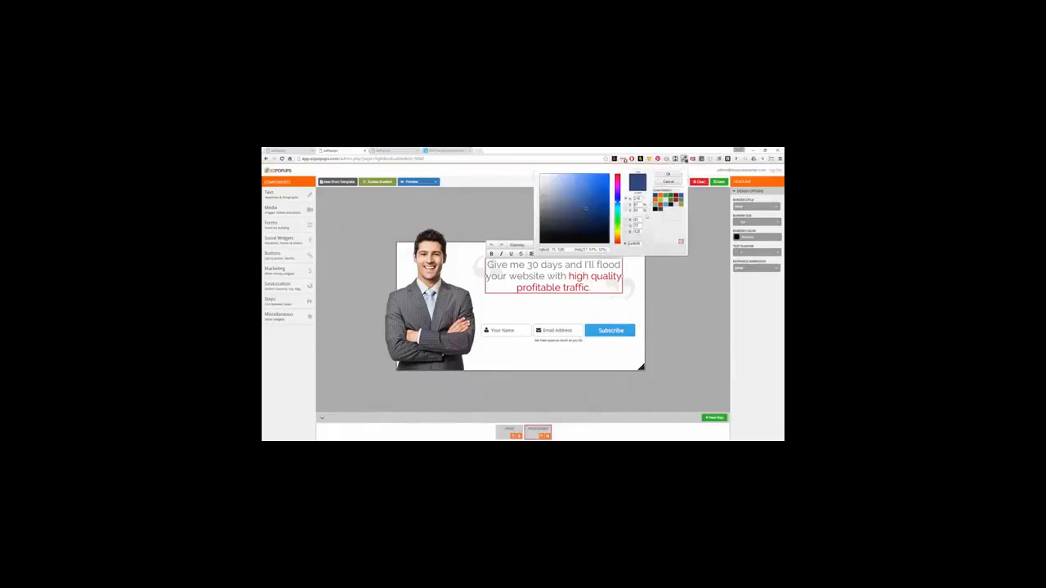
{"action": "left_click", "coordinate": [665, 180]}
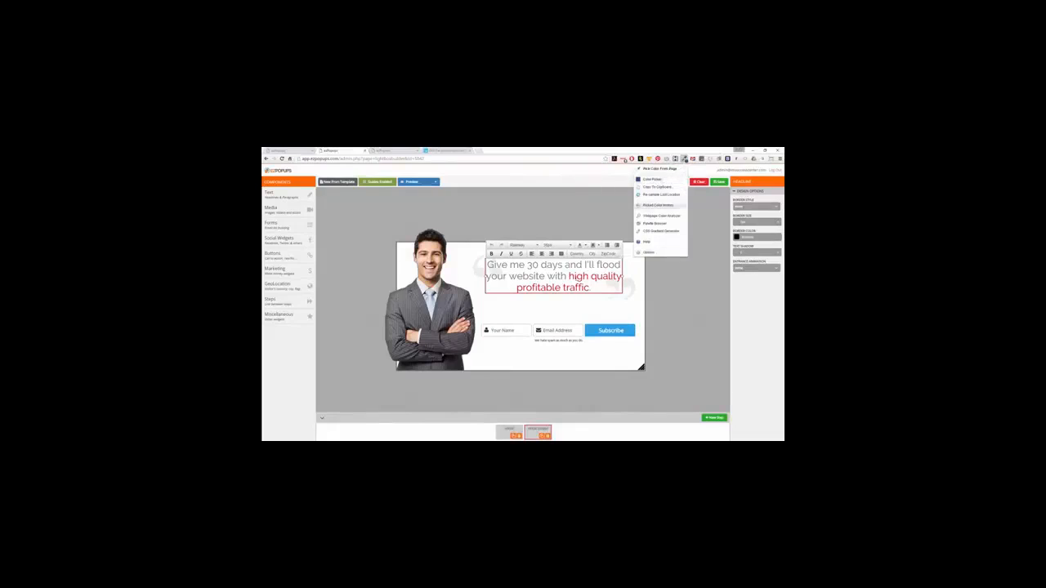
- Recolor "high quality profitable traffic" in the opt-in step's headline to the copied dark blue and make it bold
{"action": "left_click_drag", "start_coordinate": [570, 276], "coordinate": [597, 289]}
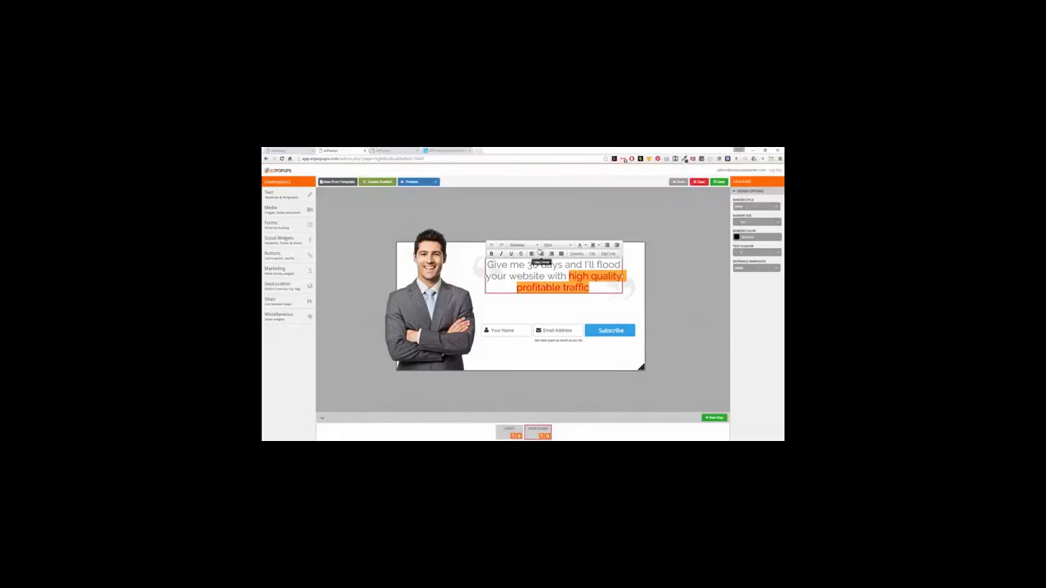
{"action": "left_click", "coordinate": [585, 245]}
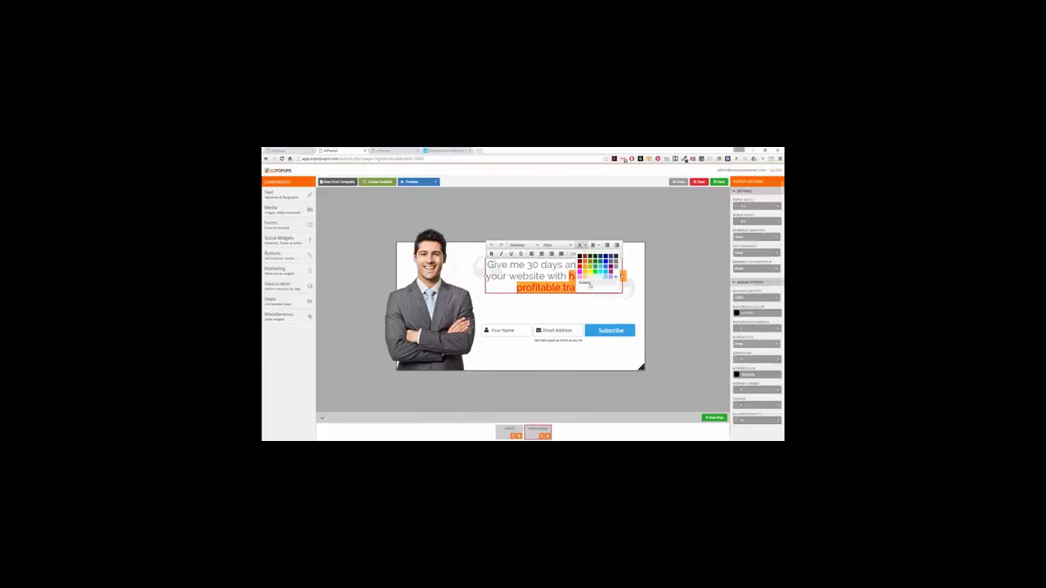
{"action": "left_click", "coordinate": [584, 283]}
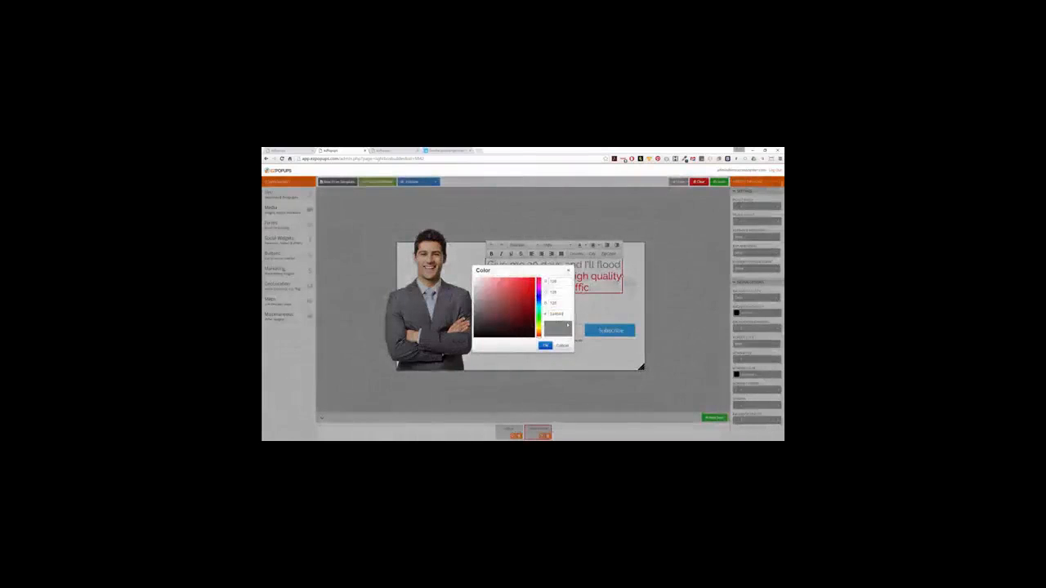
{"action": "left_click", "coordinate": [545, 345]}
{"action": "left_click", "coordinate": [592, 310]}
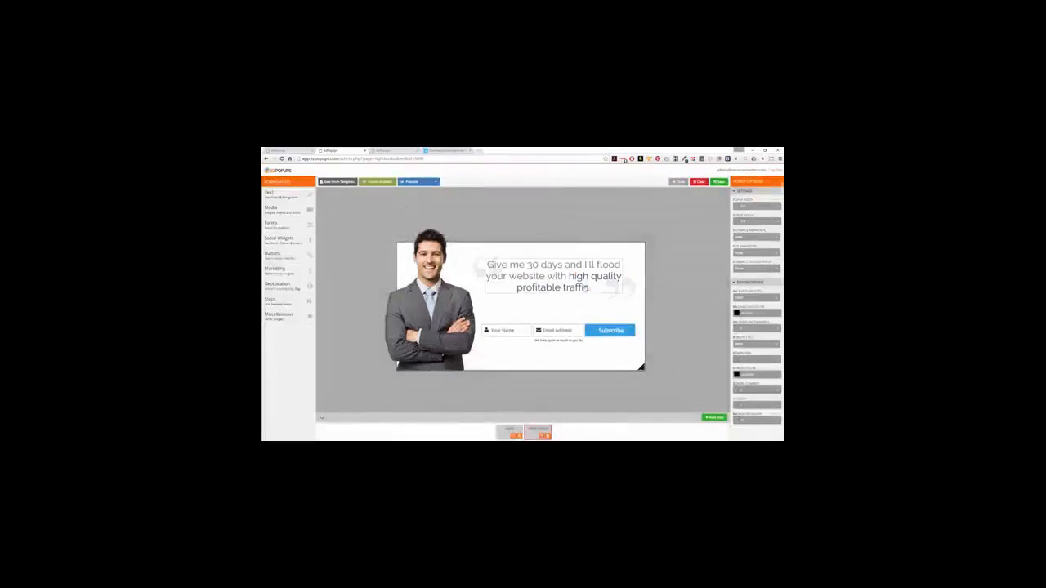
{"action": "left_click", "coordinate": [588, 288]}
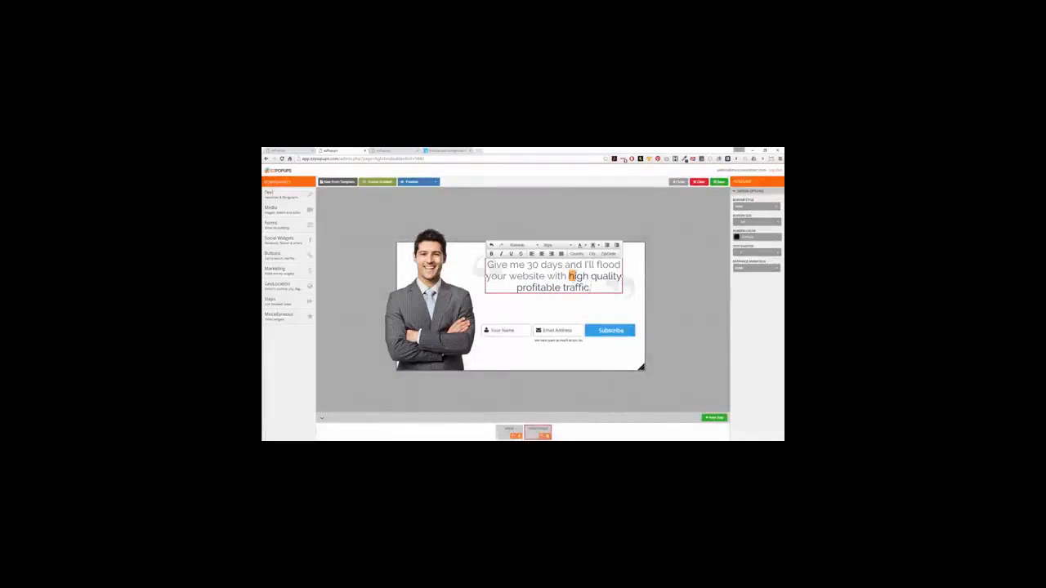
{"action": "left_click_drag", "start_coordinate": [569, 276], "coordinate": [590, 289]}
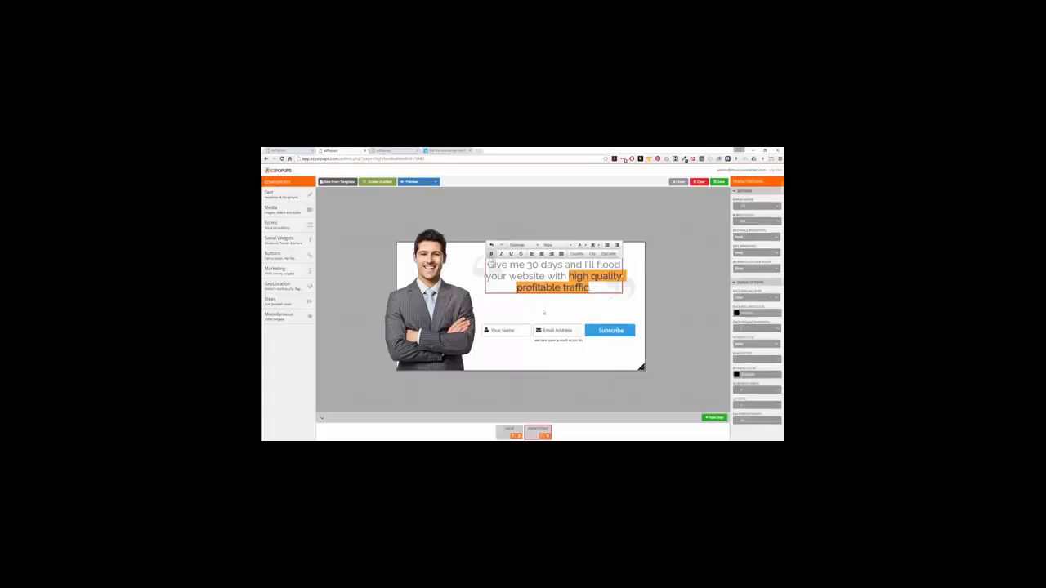
{"action": "left_click", "coordinate": [545, 313]}
- Give the opt-in form's button the copied dark blue background and the text "Get Access Now"
{"action": "left_click", "coordinate": [600, 327]}
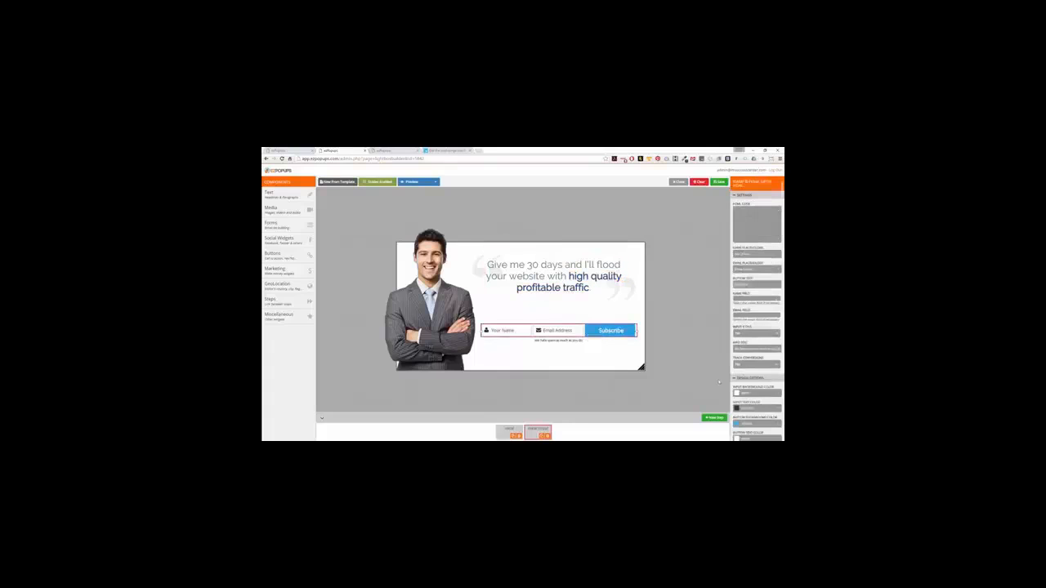
{"action": "left_click", "coordinate": [752, 424]}
{"action": "key", "text": "ctrl+v"}
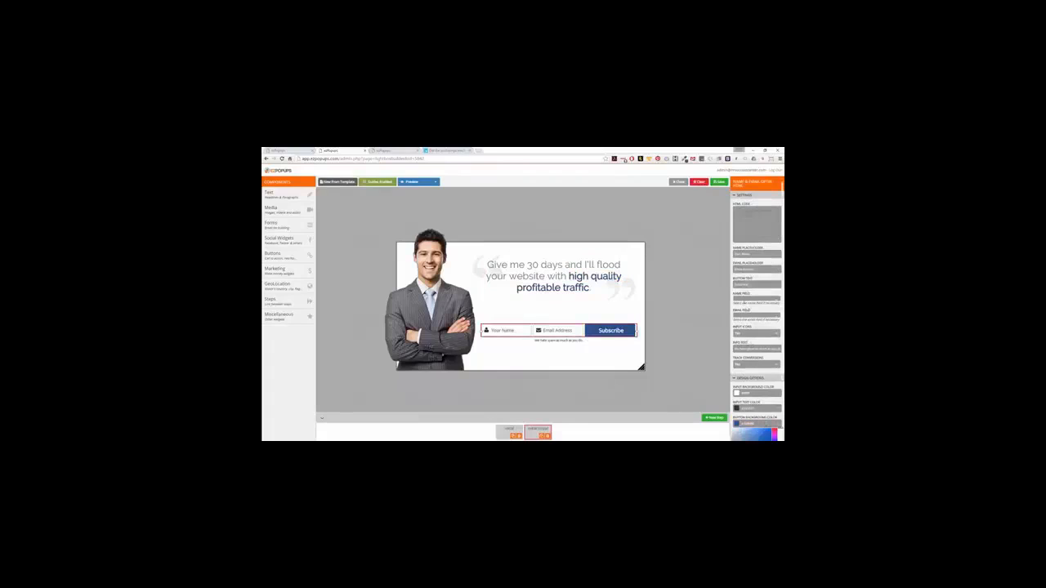
{"action": "double_click", "coordinate": [741, 284]}
{"action": "type", "text": "Get"}
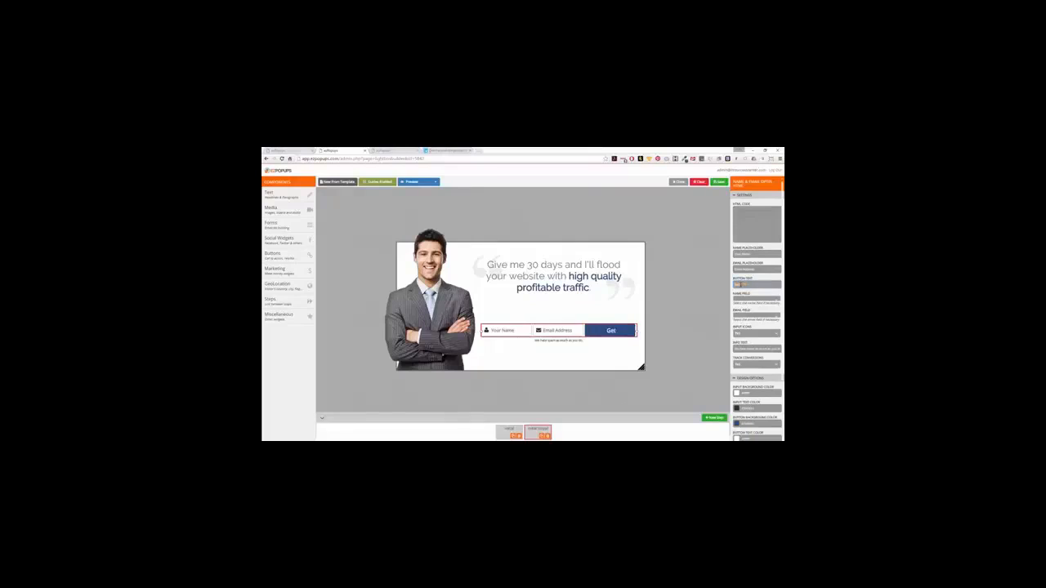
{"action": "type", "text": " ACcess Now"}
{"action": "left_click", "coordinate": [668, 299]}
- Add a second headline between the main headline and the form reading "Enter your name and email now to download"
{"action": "left_click", "coordinate": [274, 195]}
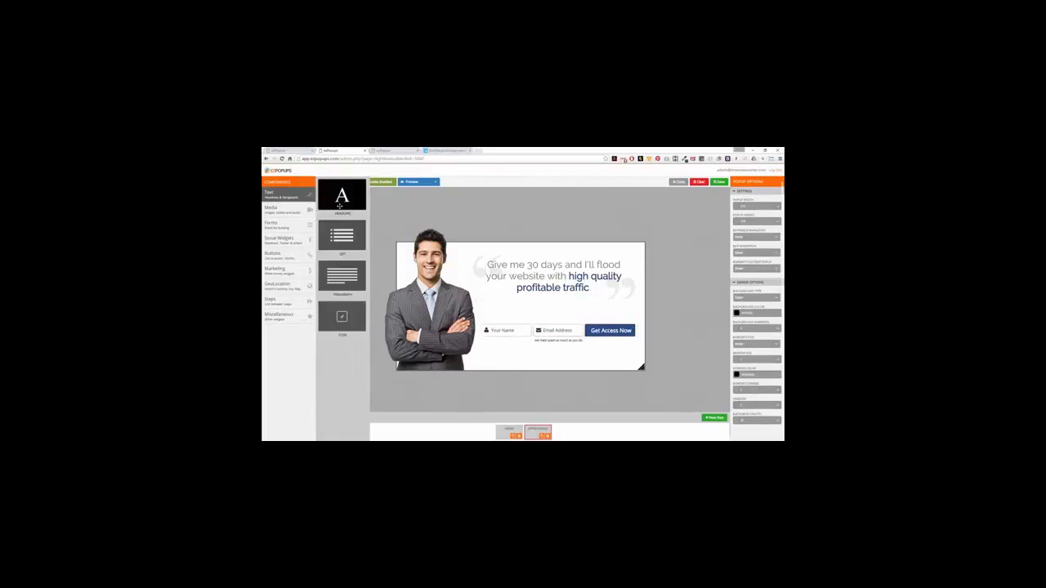
{"action": "left_click_drag", "start_coordinate": [340, 203], "coordinate": [533, 314]}
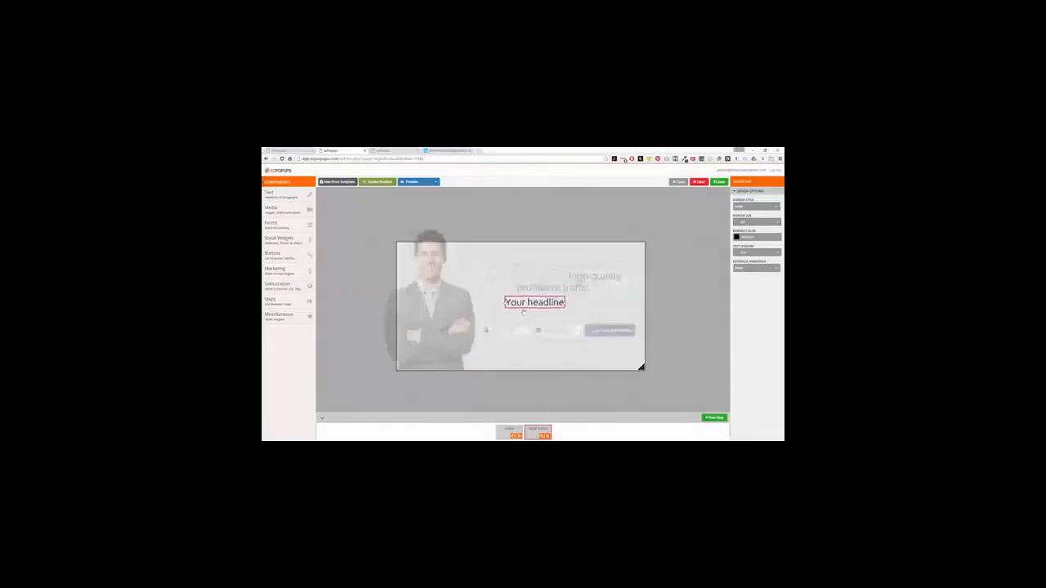
{"action": "double_click", "coordinate": [523, 313]}
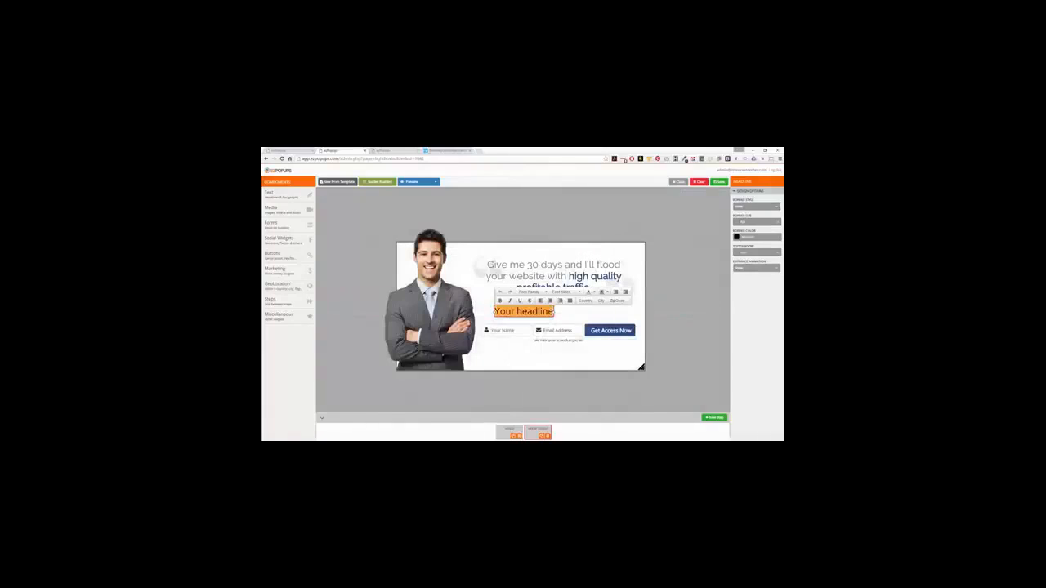
{"action": "type", "text": "Enter your"}
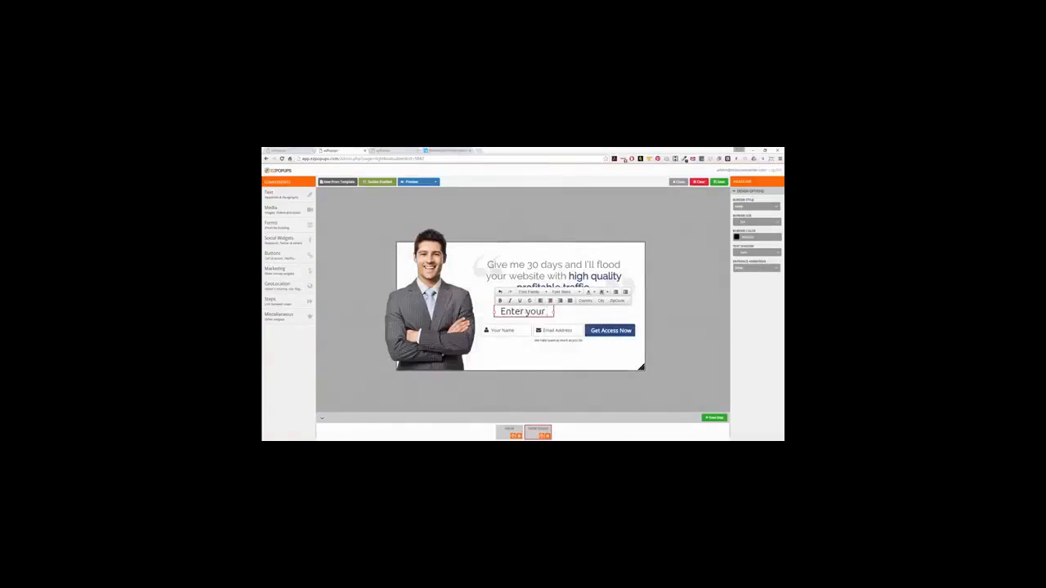
{"action": "type", "text": " name and"}
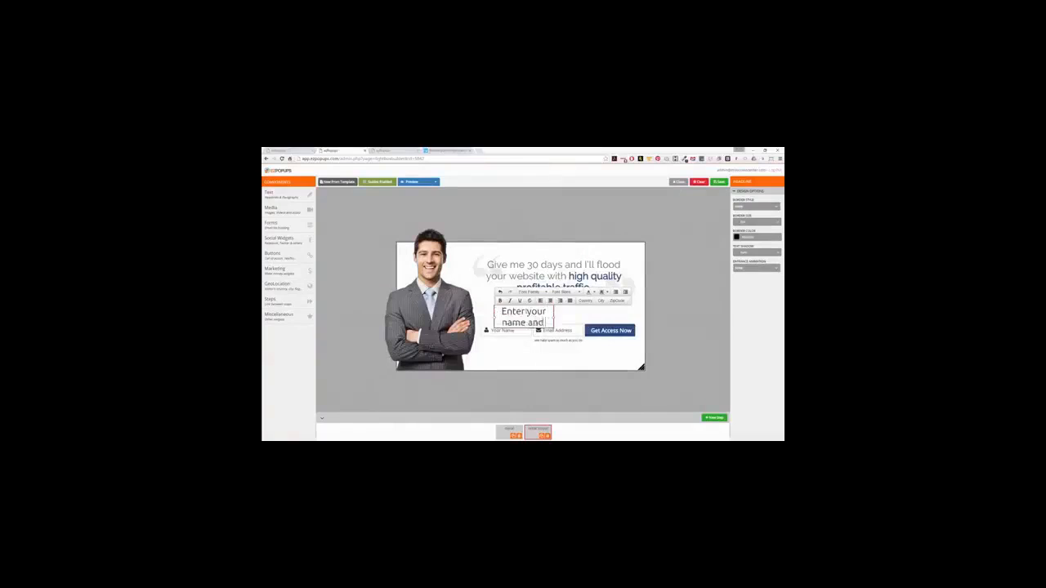
{"action": "type", "text": " email now to"}
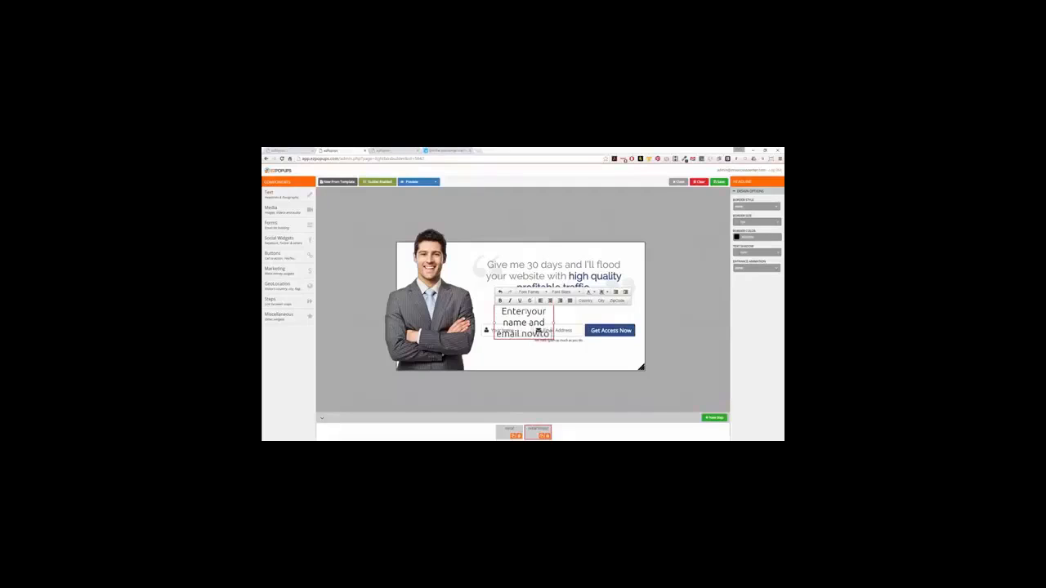
{"action": "type", "text": " download"}
- Widen the new headline to nearly the form's width and move it up clear of the form fields
{"action": "left_click_drag", "start_coordinate": [553, 331], "coordinate": [618, 329]}
{"action": "left_click", "coordinate": [547, 333]}
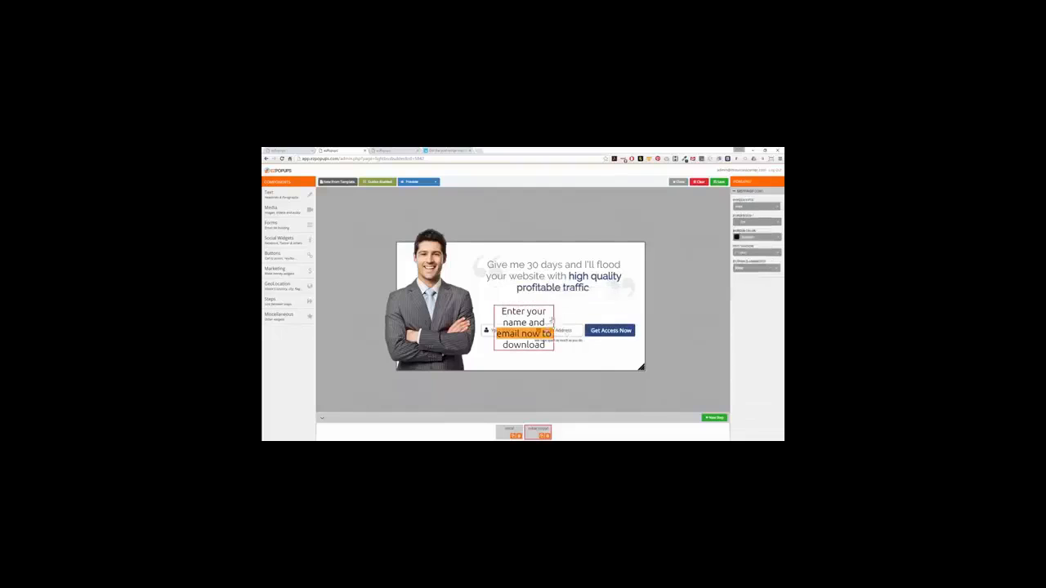
{"action": "left_click_drag", "start_coordinate": [554, 329], "coordinate": [625, 319]}
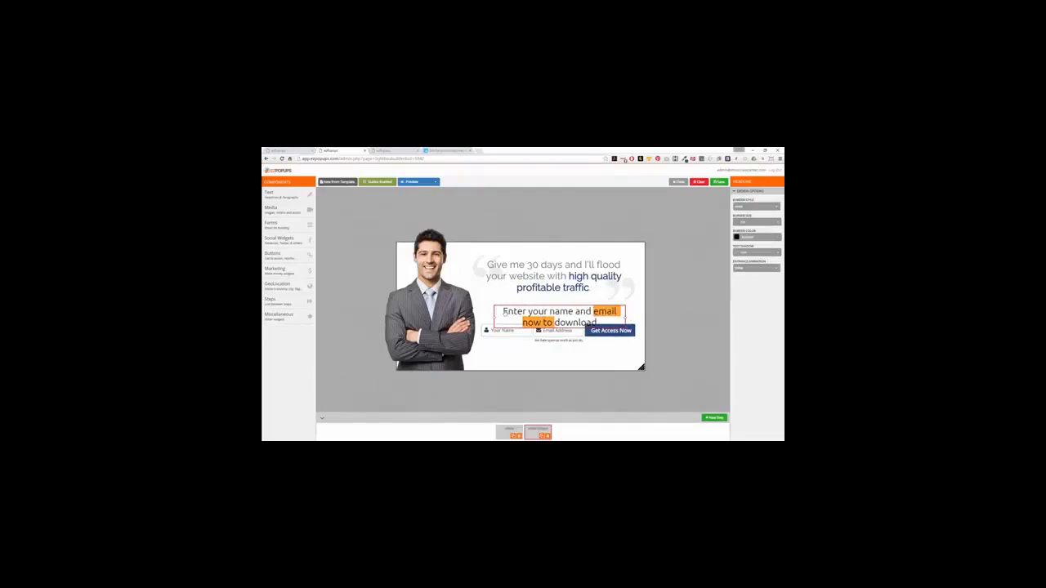
{"action": "left_click_drag", "start_coordinate": [536, 312], "coordinate": [535, 302]}
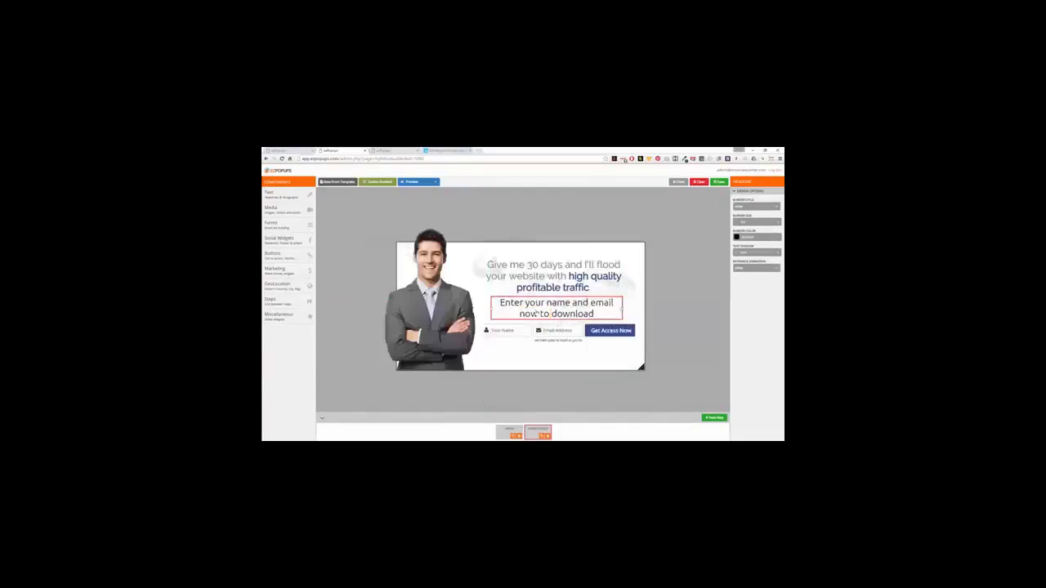
- Shrink the new headline's font so it fits on one line and place it just above the form
{"action": "double_click", "coordinate": [536, 303]}
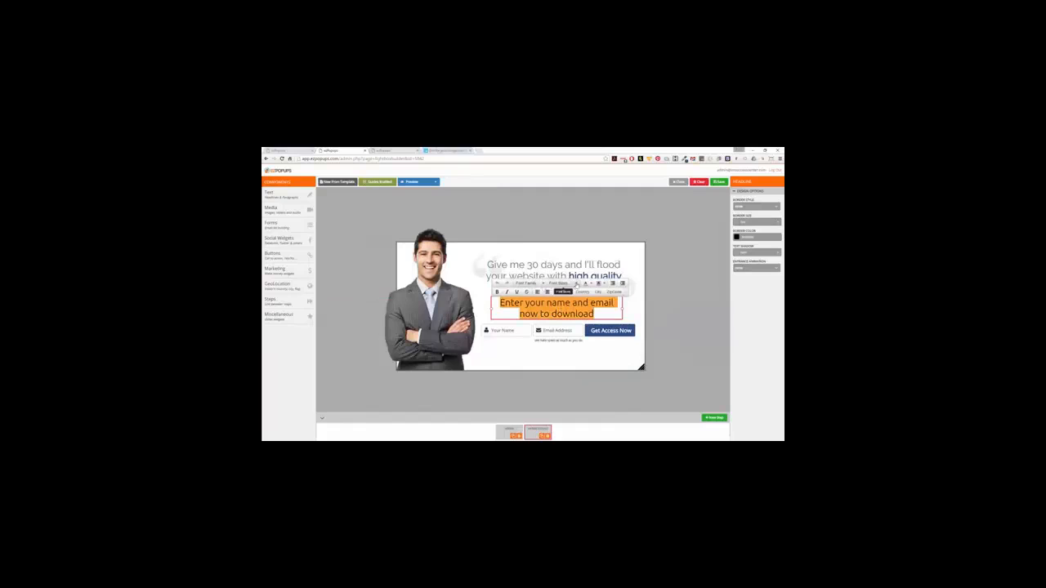
{"action": "left_click", "coordinate": [561, 283]}
{"action": "left_click", "coordinate": [564, 332]}
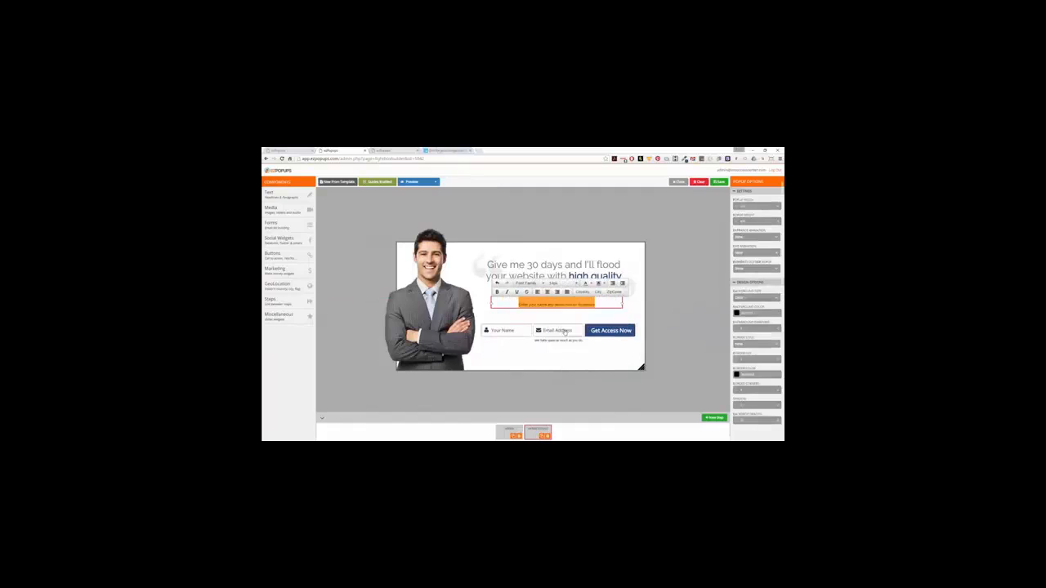
{"action": "left_click", "coordinate": [561, 282]}
{"action": "left_click", "coordinate": [562, 360]}
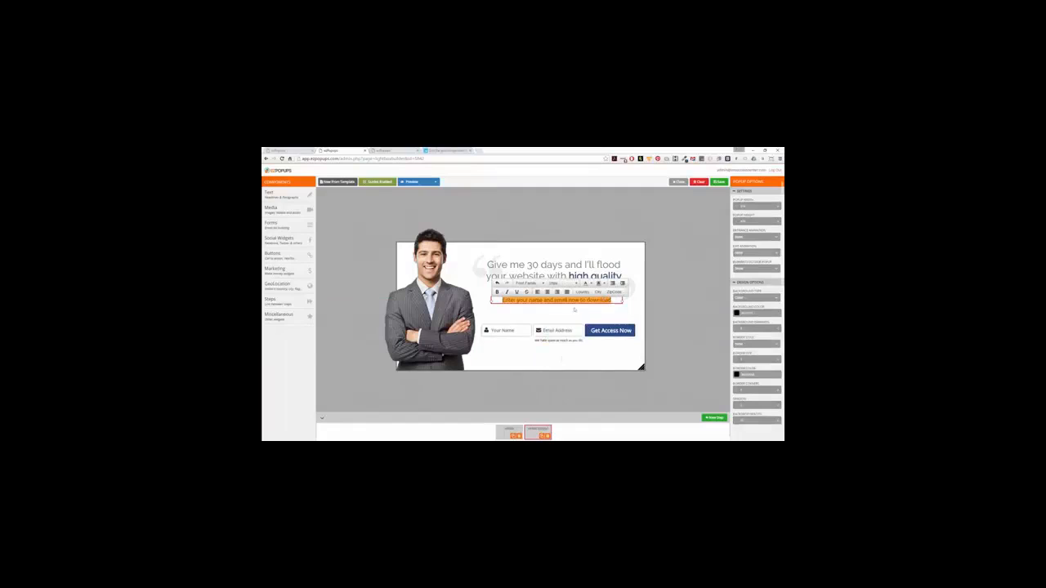
{"action": "left_click", "coordinate": [567, 303]}
{"action": "left_click_drag", "start_coordinate": [568, 303], "coordinate": [558, 315]}
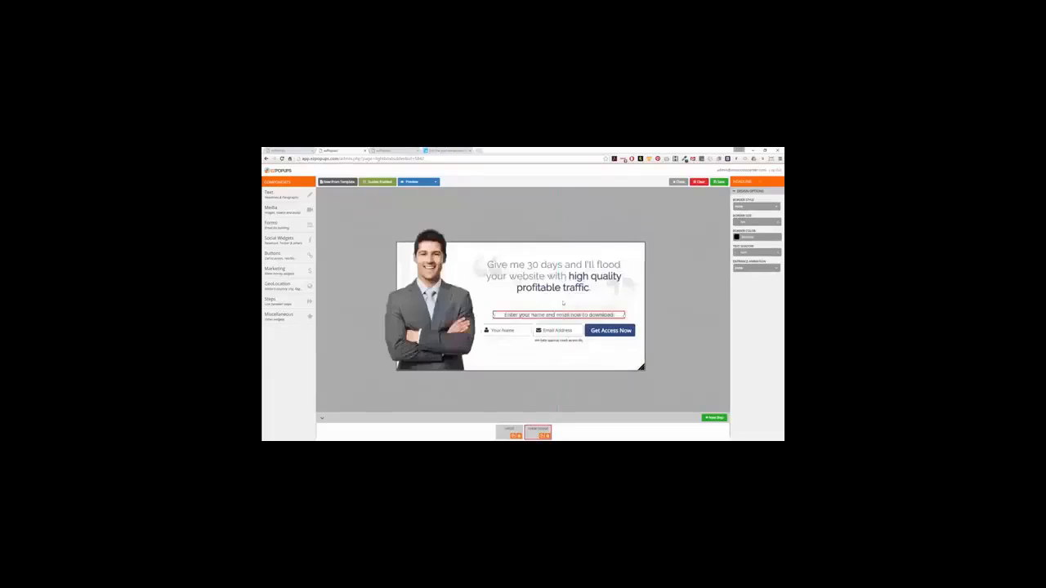
{"action": "left_click", "coordinate": [592, 374]}
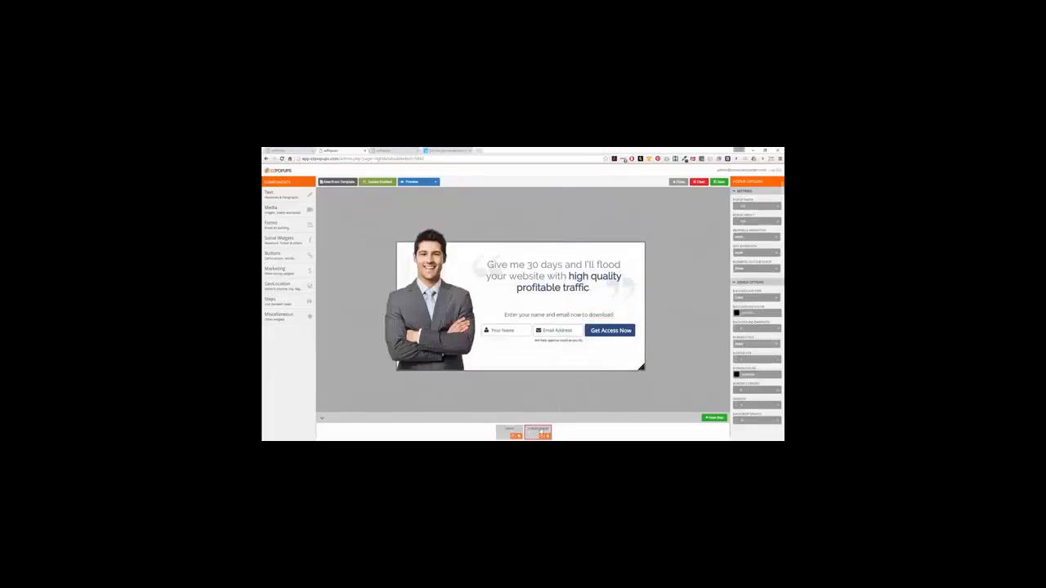
- Rename the duplicated popup step as Optin
{"action": "right_click", "coordinate": [541, 432]}
{"action": "left_click", "coordinate": [534, 434]}
{"action": "double_click", "coordinate": [533, 432]}
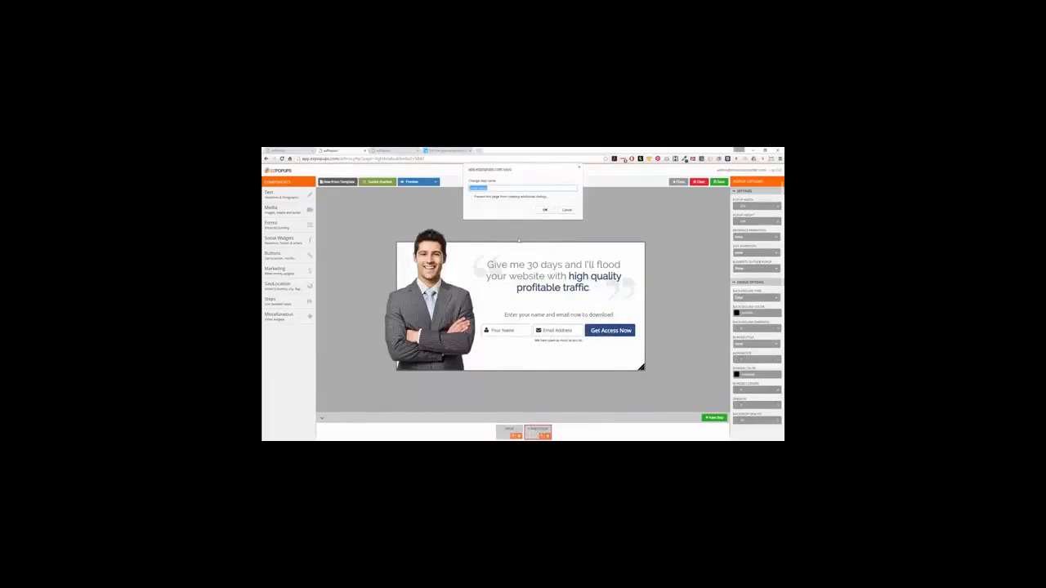
{"action": "type", "text": "Optin"}
{"action": "key", "text": "Return"}
- Change the Sure button's background on the first step to the copied dark blue
{"action": "left_click", "coordinate": [509, 432]}
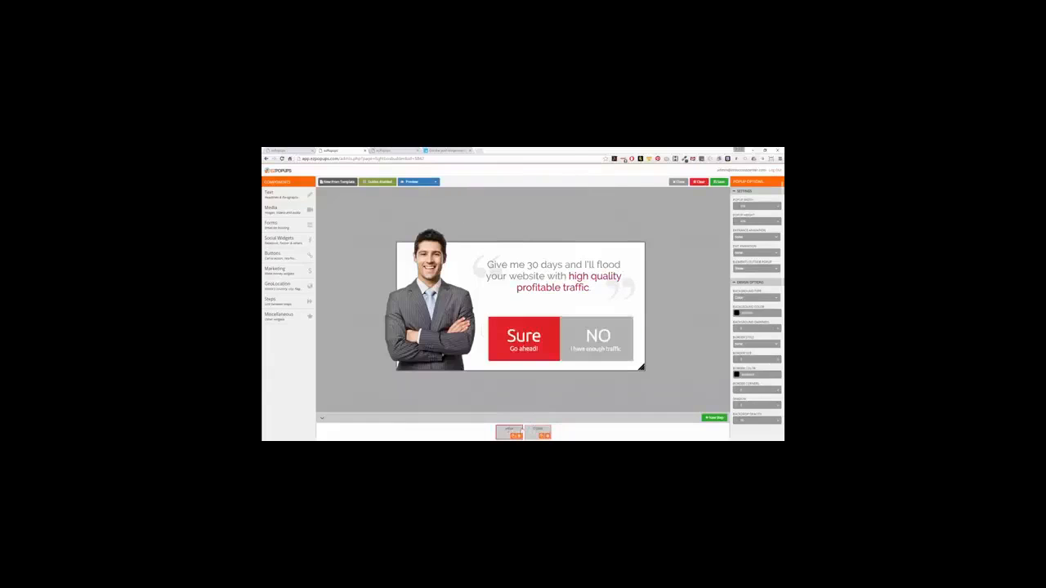
{"action": "left_click", "coordinate": [533, 331]}
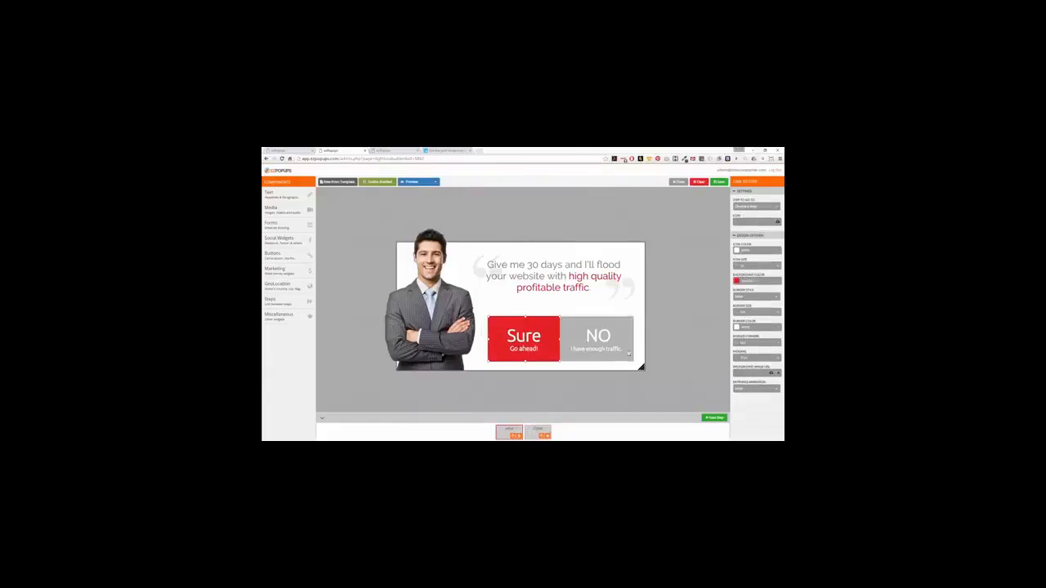
{"action": "left_click", "coordinate": [749, 281]}
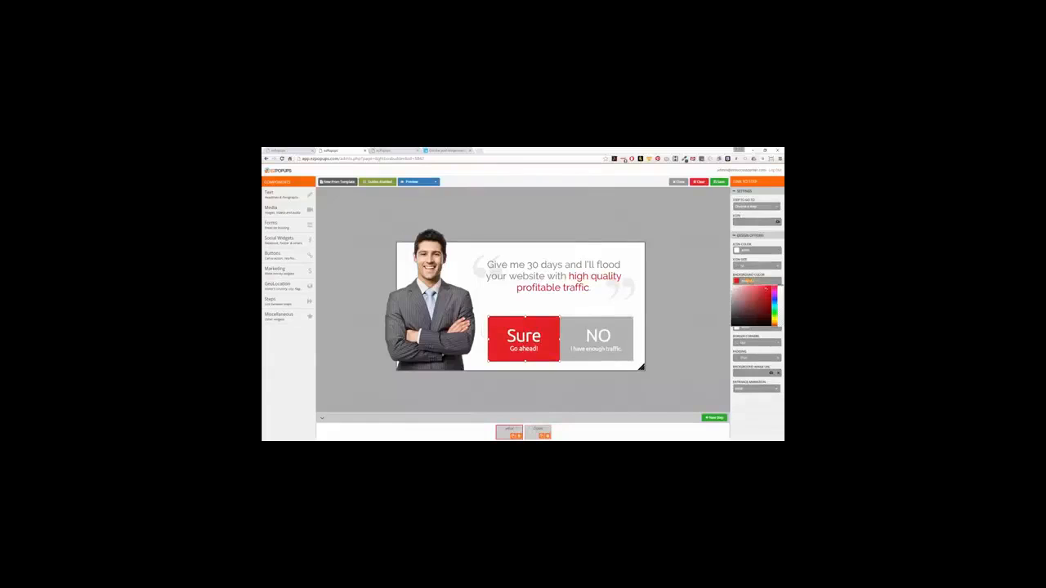
{"action": "key", "text": "ctrl+v"}
- Make "high quality profitable traffic" in the first step's headline bold and dark blue
{"action": "left_click", "coordinate": [590, 287]}
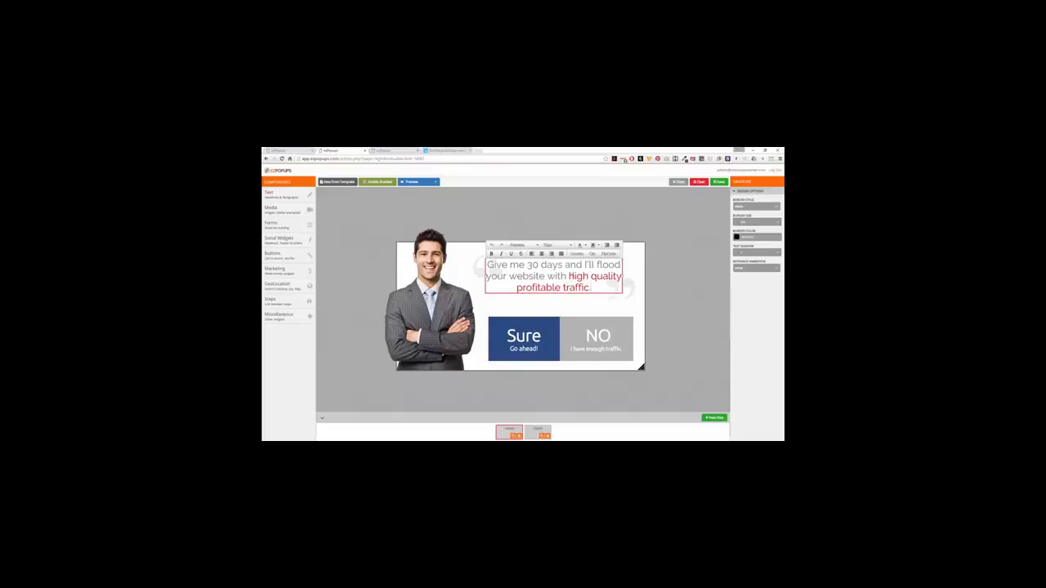
{"action": "left_click_drag", "start_coordinate": [590, 287], "coordinate": [569, 276]}
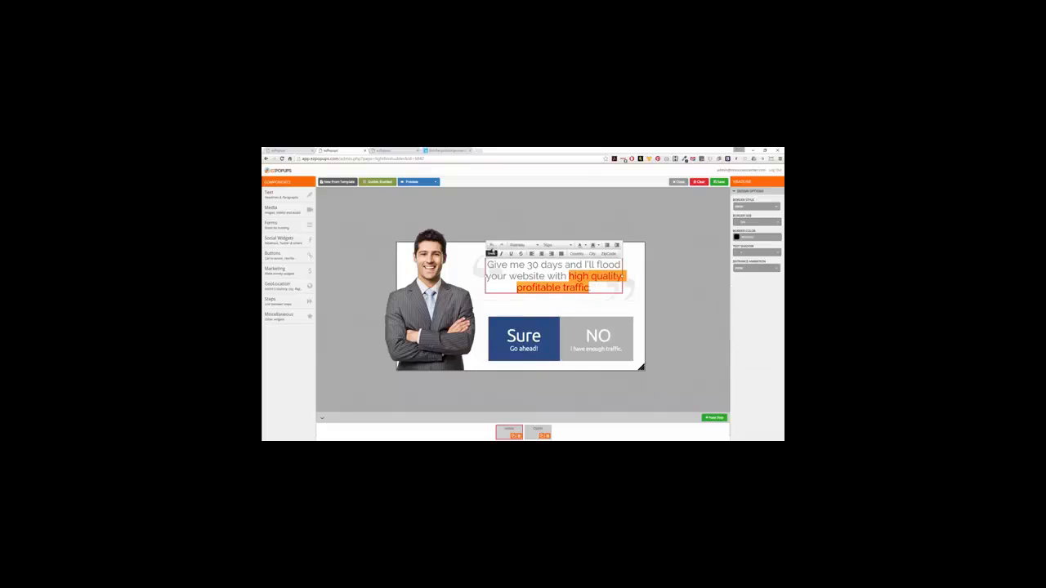
{"action": "left_click", "coordinate": [584, 245]}
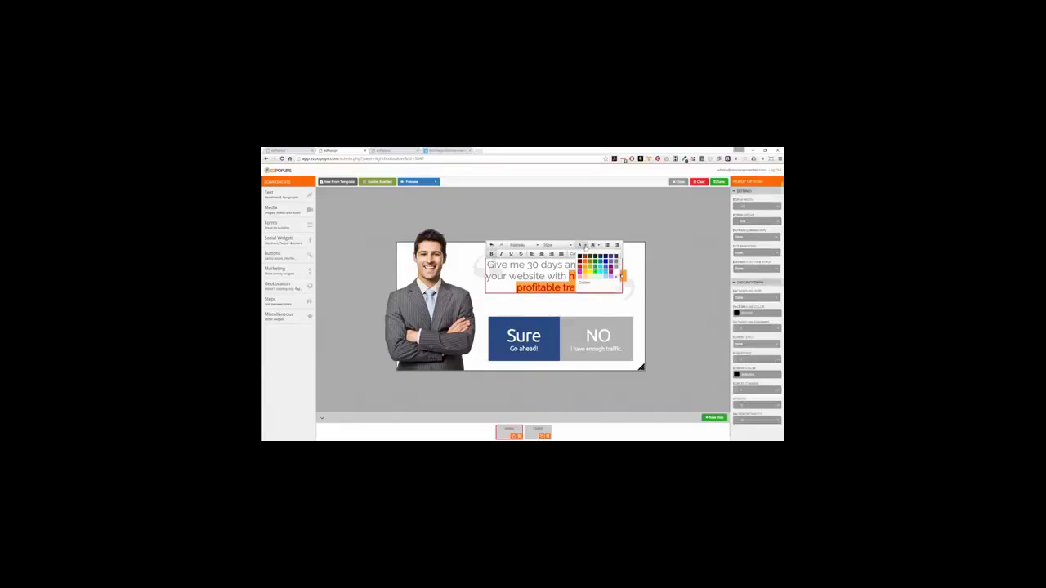
{"action": "left_click", "coordinate": [585, 284]}
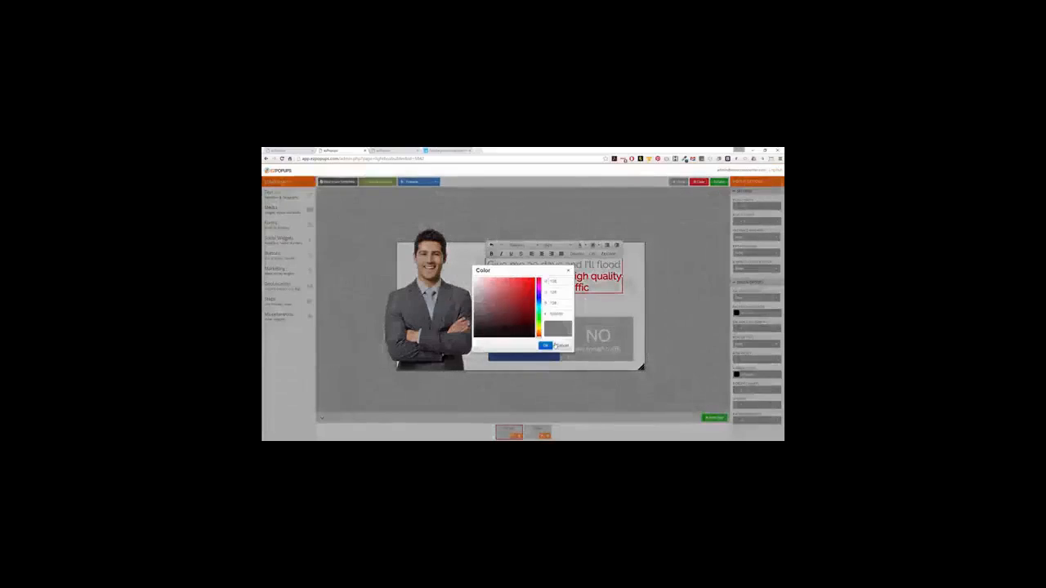
{"action": "left_click", "coordinate": [546, 345]}
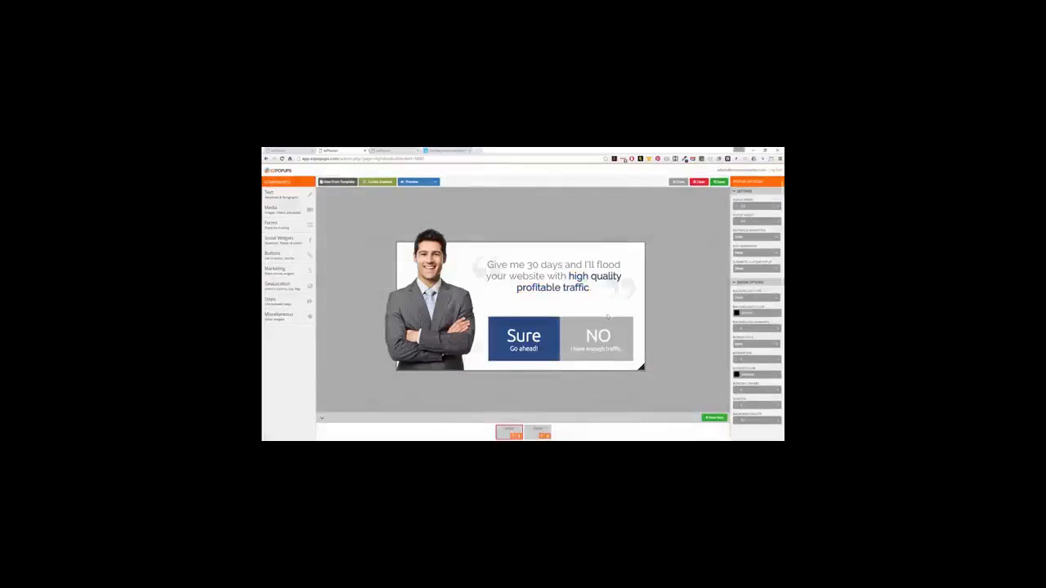
- Link the Sure button to the Optin step
{"action": "left_click", "coordinate": [528, 334]}
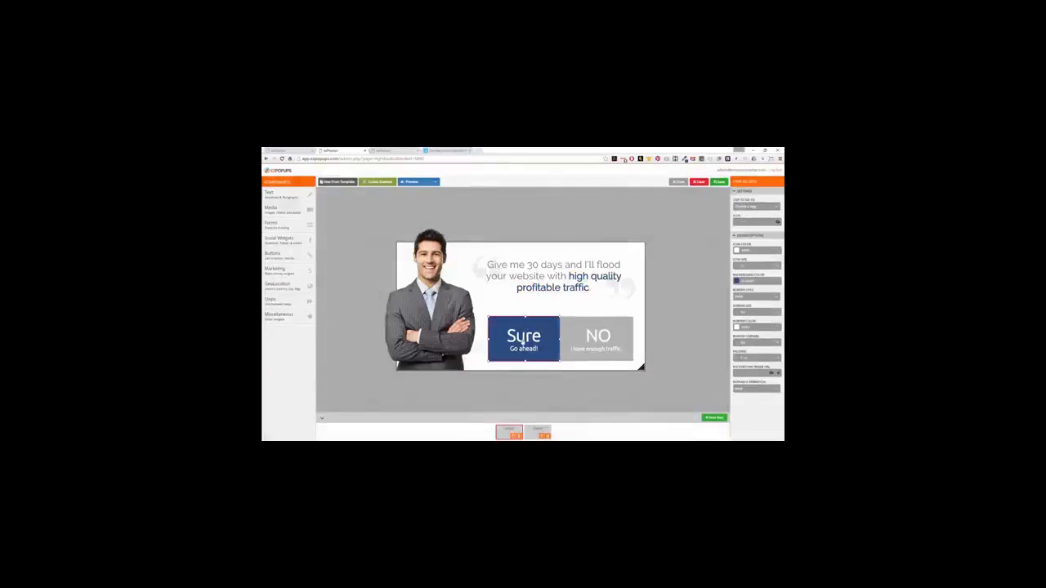
{"action": "left_click", "coordinate": [756, 206]}
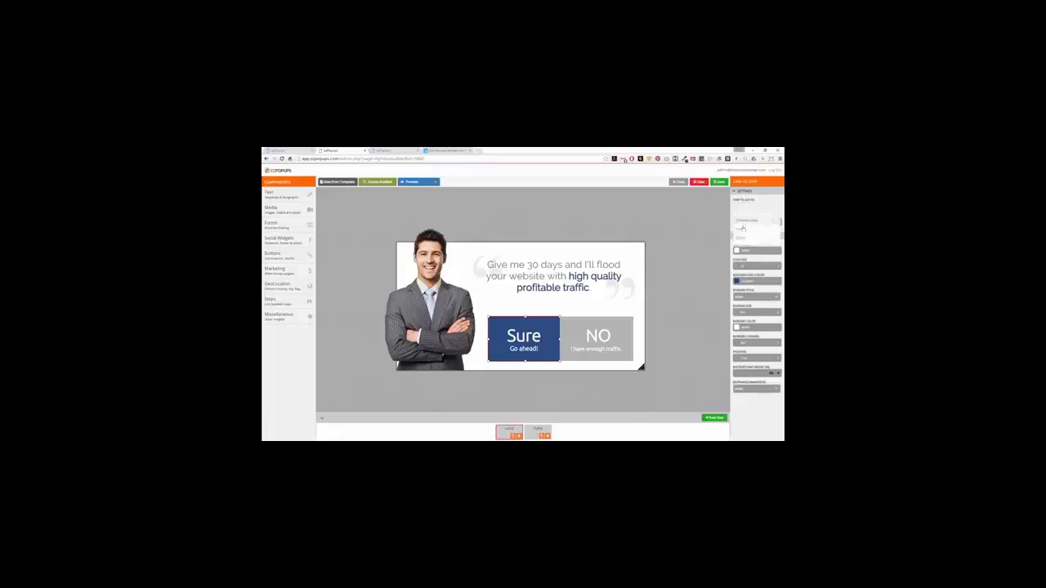
{"action": "left_click", "coordinate": [741, 239]}
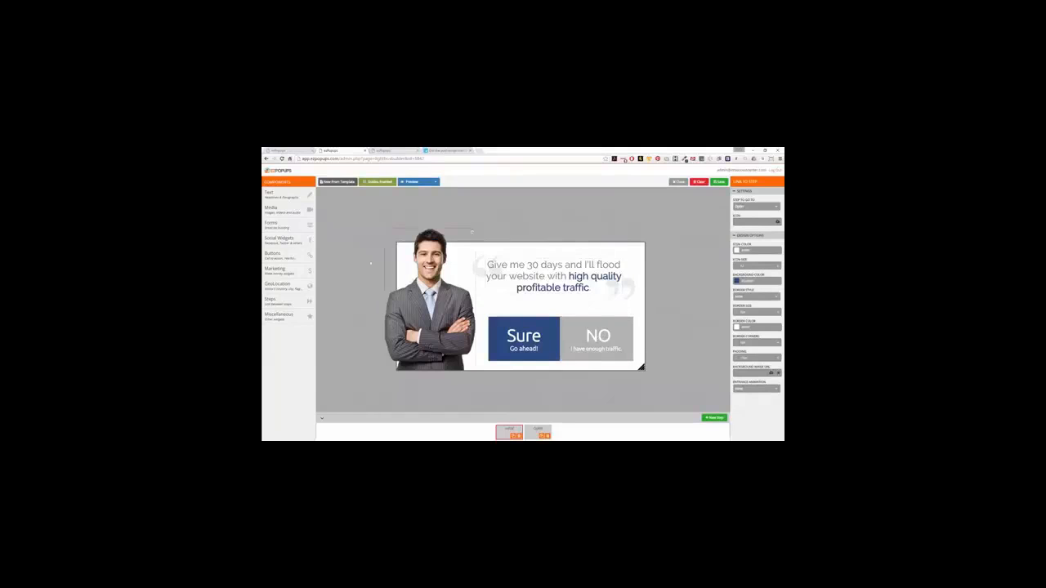
- Add a Facebook Like button beneath the name and email form on the Optin step
{"action": "left_click", "coordinate": [298, 241]}
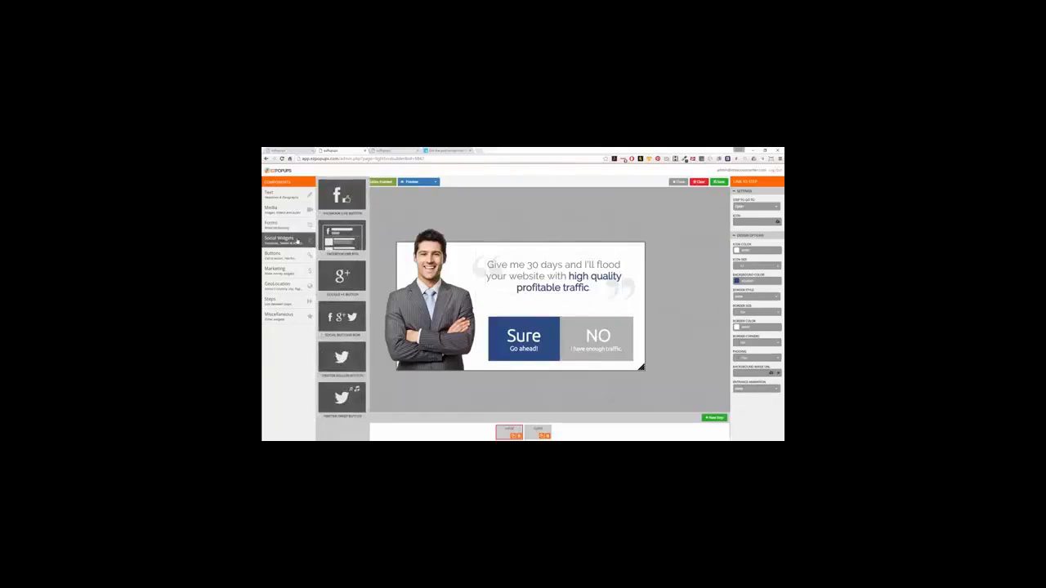
{"action": "left_click", "coordinate": [538, 432]}
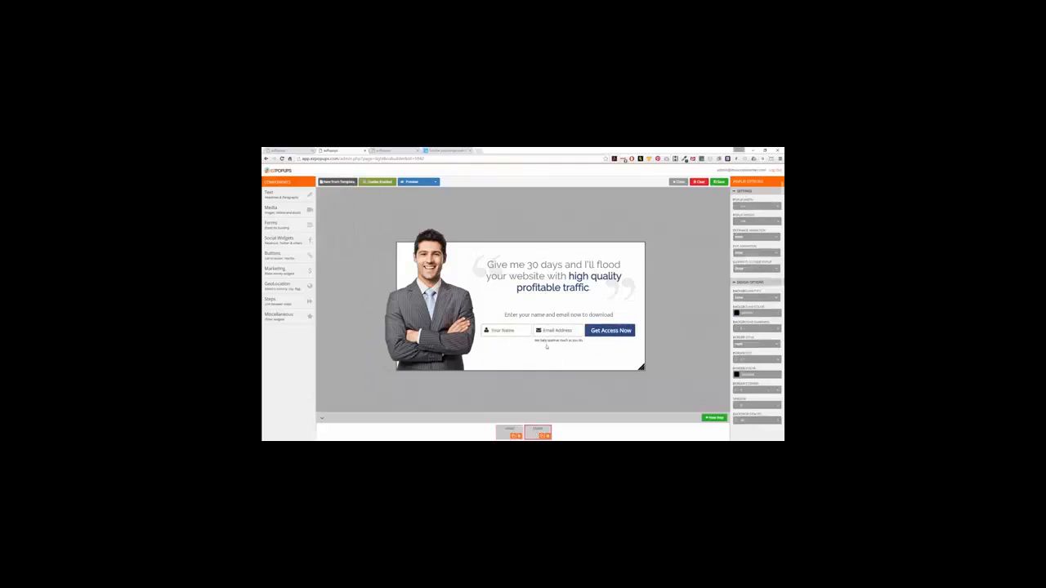
{"action": "mouse_move", "coordinate": [284, 241]}
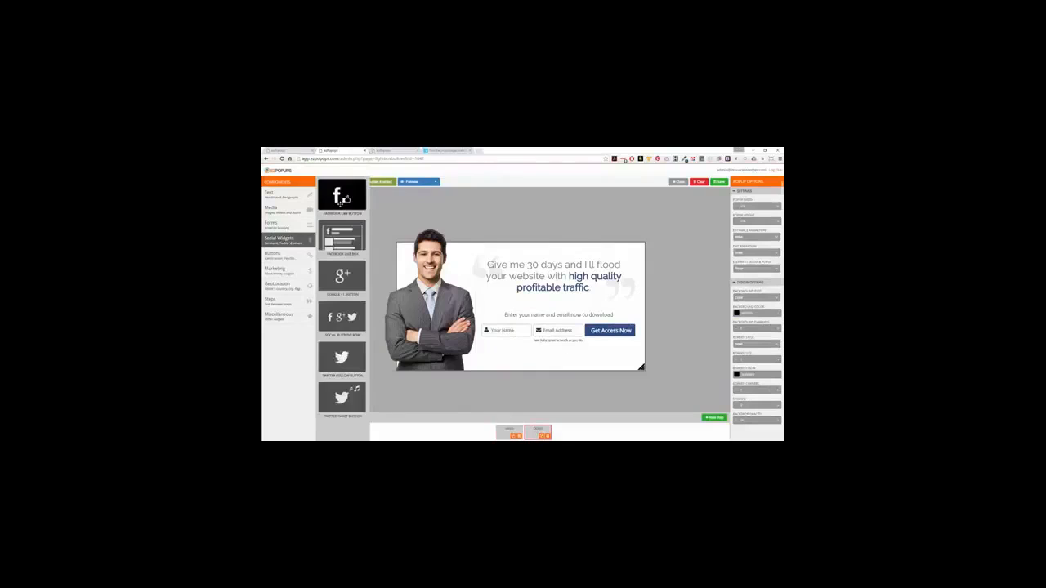
{"action": "left_click_drag", "start_coordinate": [342, 198], "coordinate": [540, 362]}
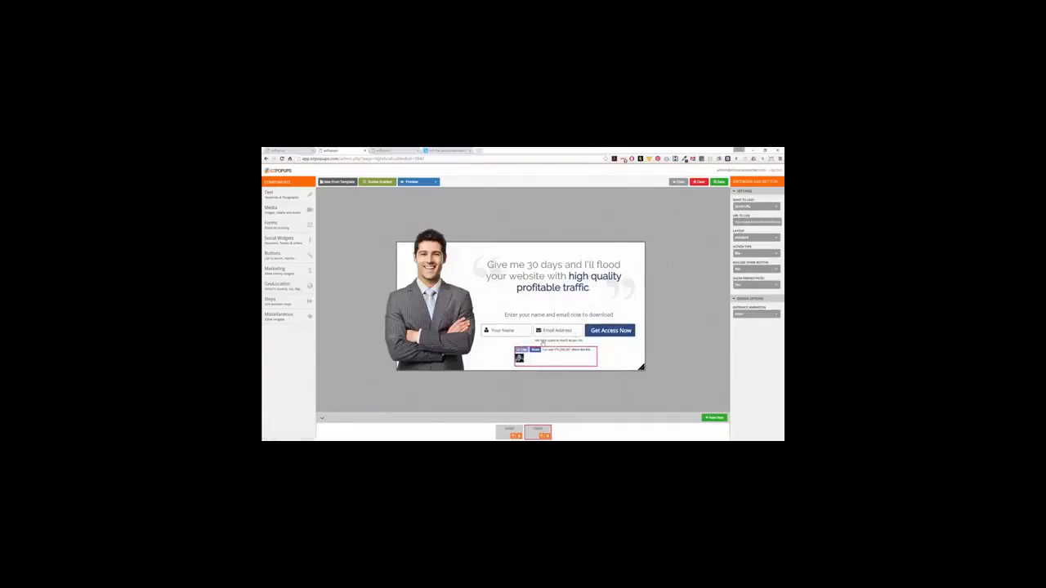
- Delete the Facebook Like button from the Optin step
{"action": "right_click", "coordinate": [559, 358]}
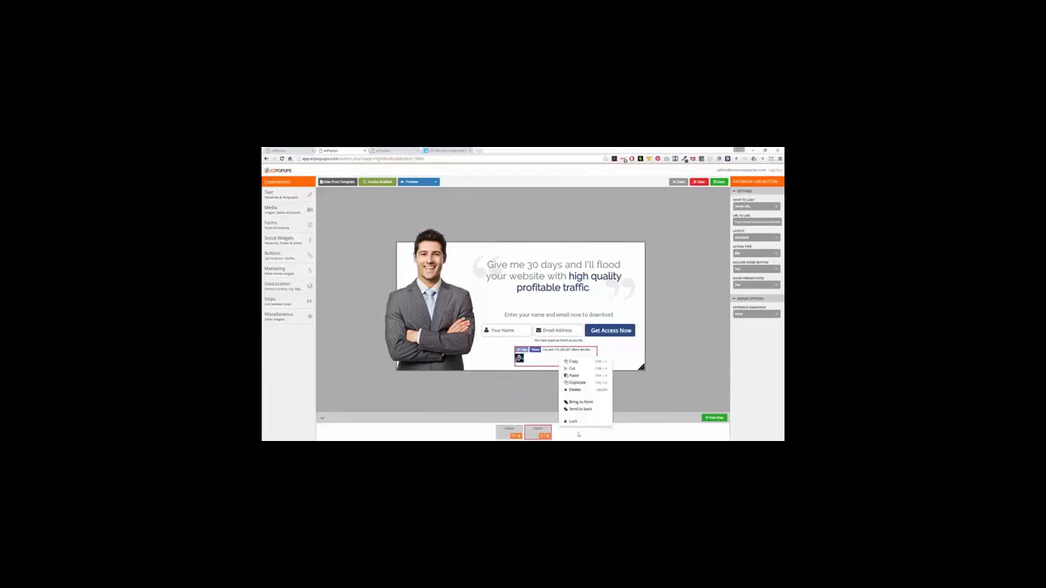
{"action": "left_click", "coordinate": [574, 390]}
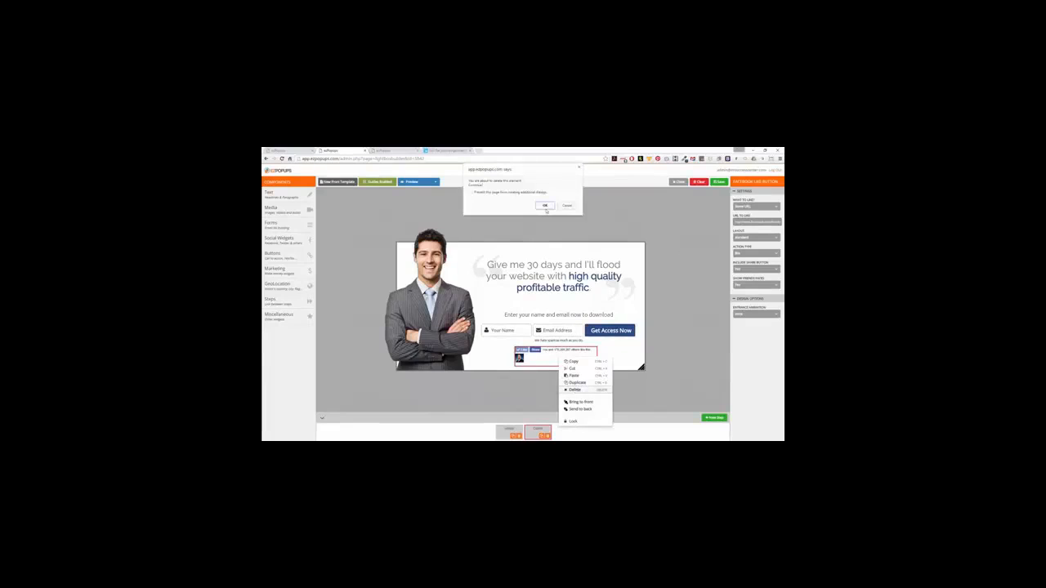
{"action": "left_click", "coordinate": [545, 206]}
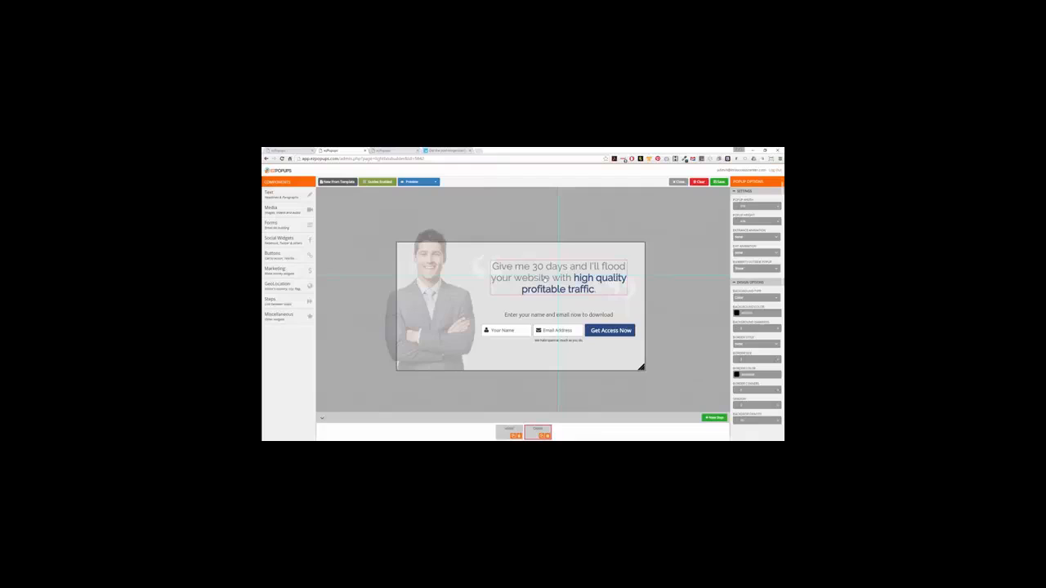
- Reposition the Optin step's headline to match the headline position on the first step, comparing the two steps
{"action": "left_click_drag", "start_coordinate": [545, 279], "coordinate": [545, 280]}
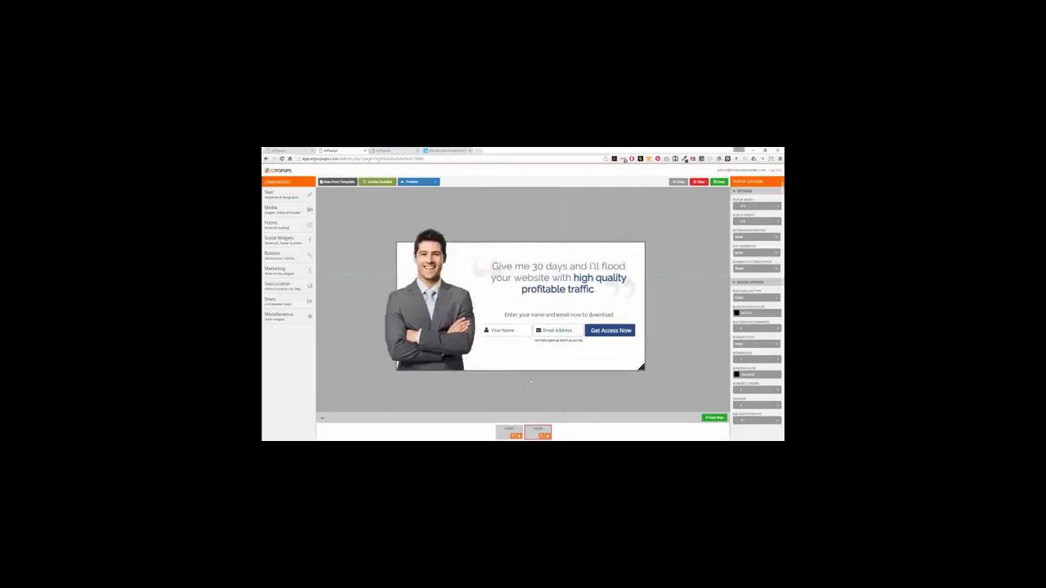
{"action": "left_click", "coordinate": [507, 429]}
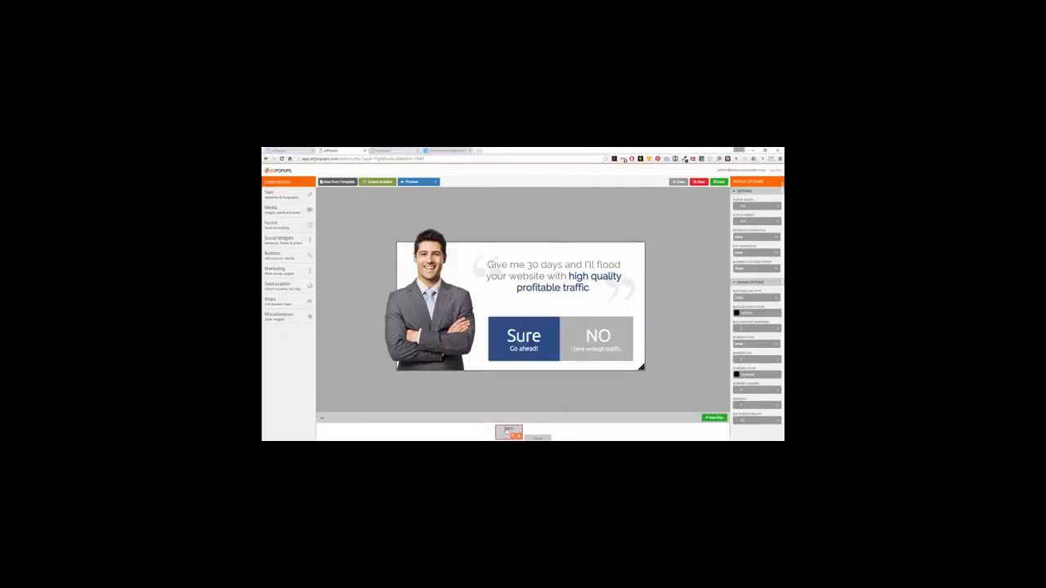
{"action": "left_click", "coordinate": [534, 428]}
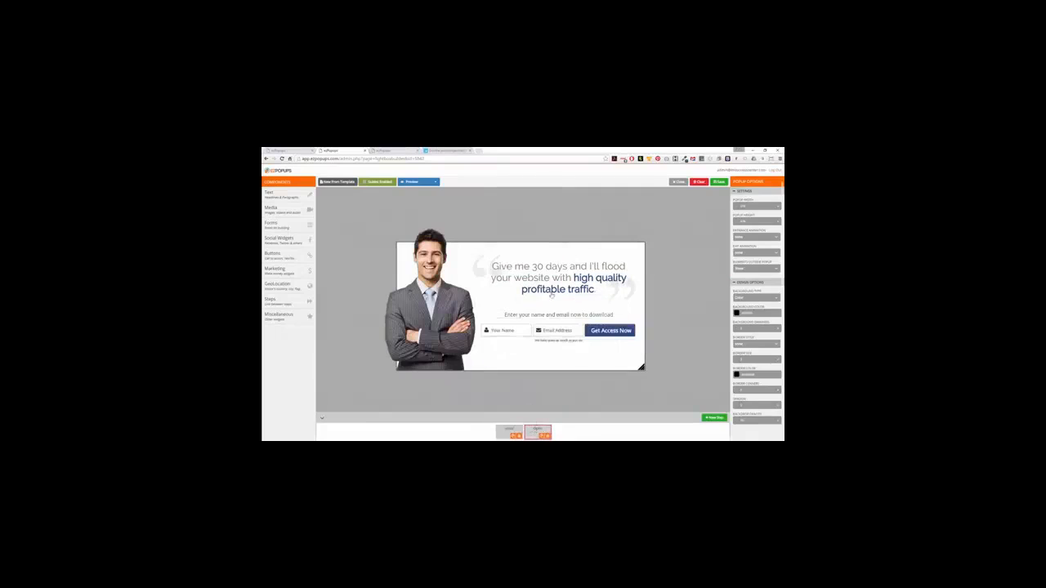
{"action": "left_click_drag", "start_coordinate": [552, 292], "coordinate": [548, 291]}
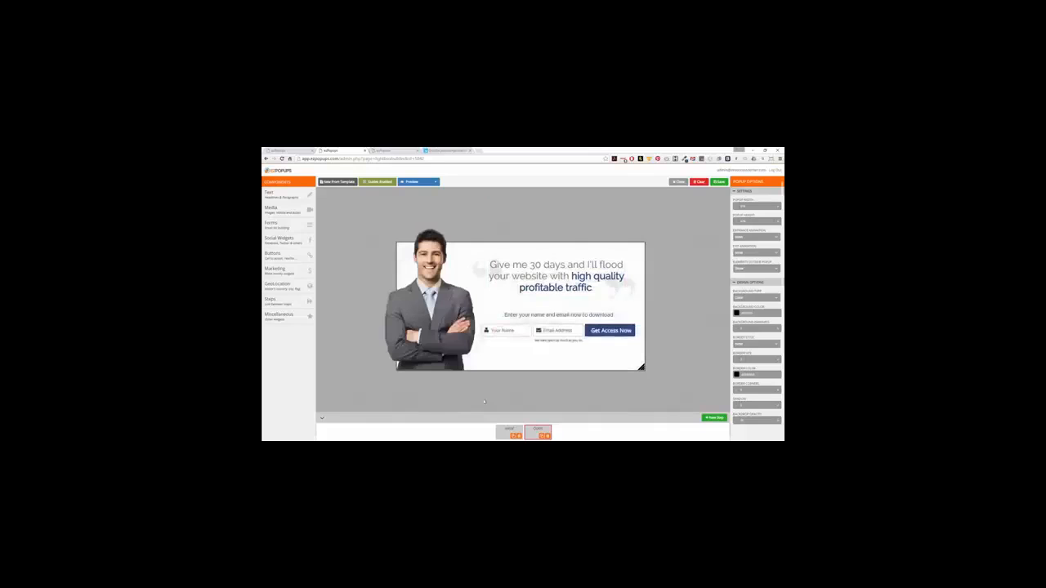
{"action": "left_click", "coordinate": [506, 429]}
{"action": "left_click", "coordinate": [536, 429]}
{"action": "left_click_drag", "start_coordinate": [546, 282], "coordinate": [544, 284]}
{"action": "left_click", "coordinate": [506, 430]}
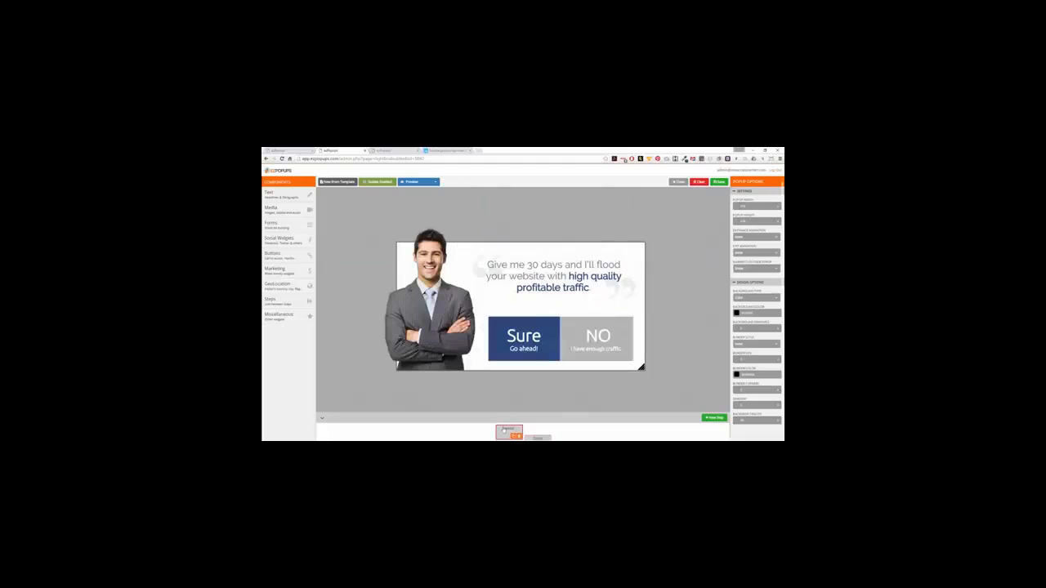
{"action": "left_click", "coordinate": [536, 431]}
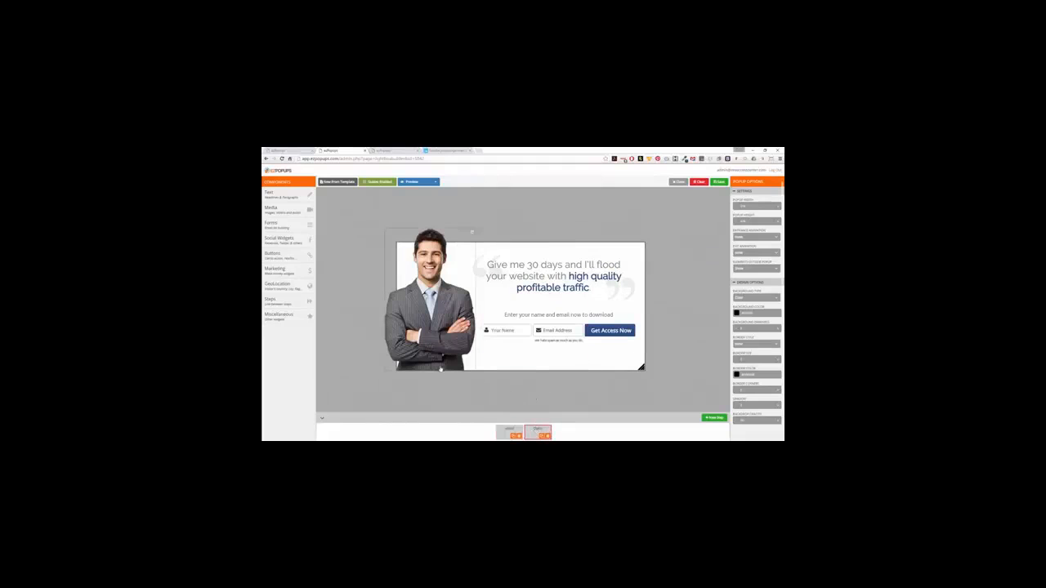
- Examine the components available under Marketing, Buttons, Social Widgets, Forms, Media and Steps
{"action": "left_click", "coordinate": [287, 271]}
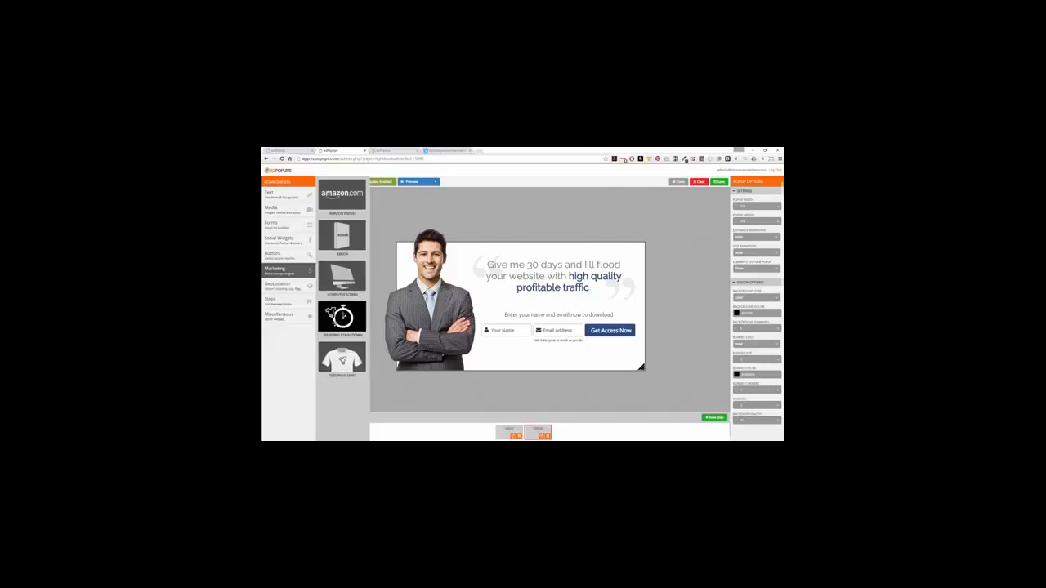
{"action": "left_click", "coordinate": [278, 255]}
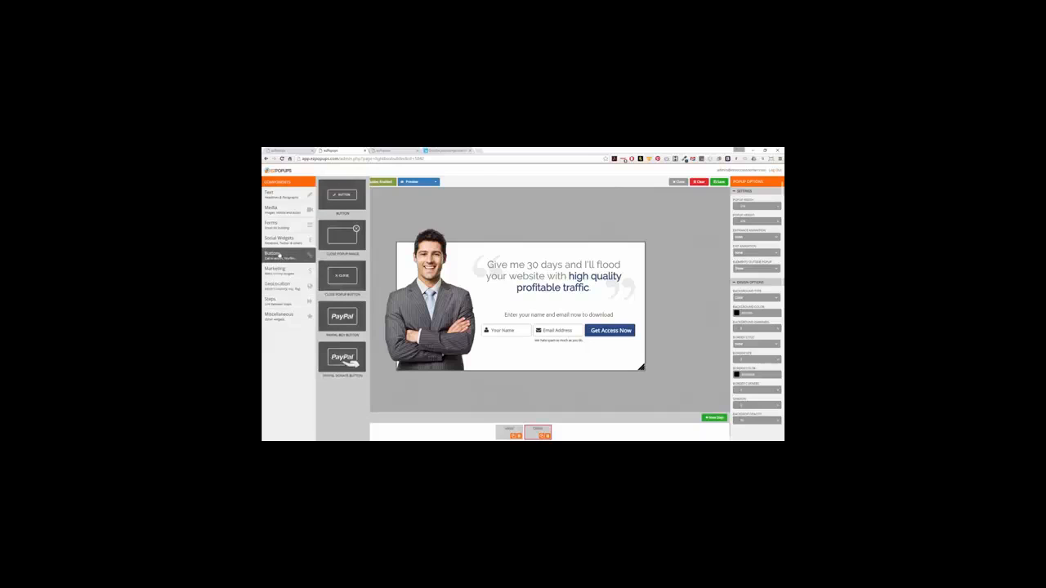
{"action": "left_click", "coordinate": [277, 240]}
{"action": "left_click", "coordinate": [278, 226]}
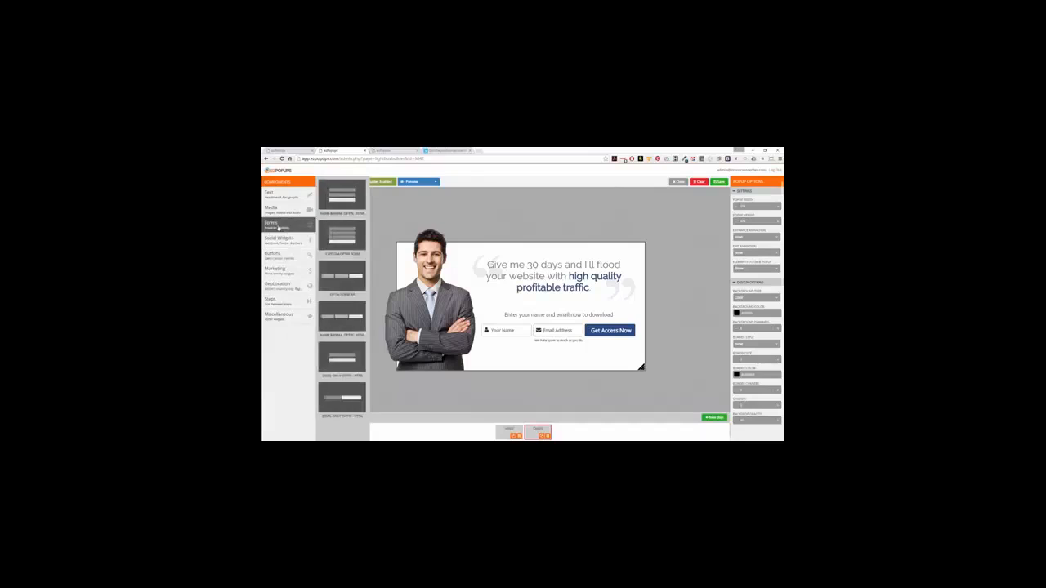
{"action": "left_click", "coordinate": [278, 210]}
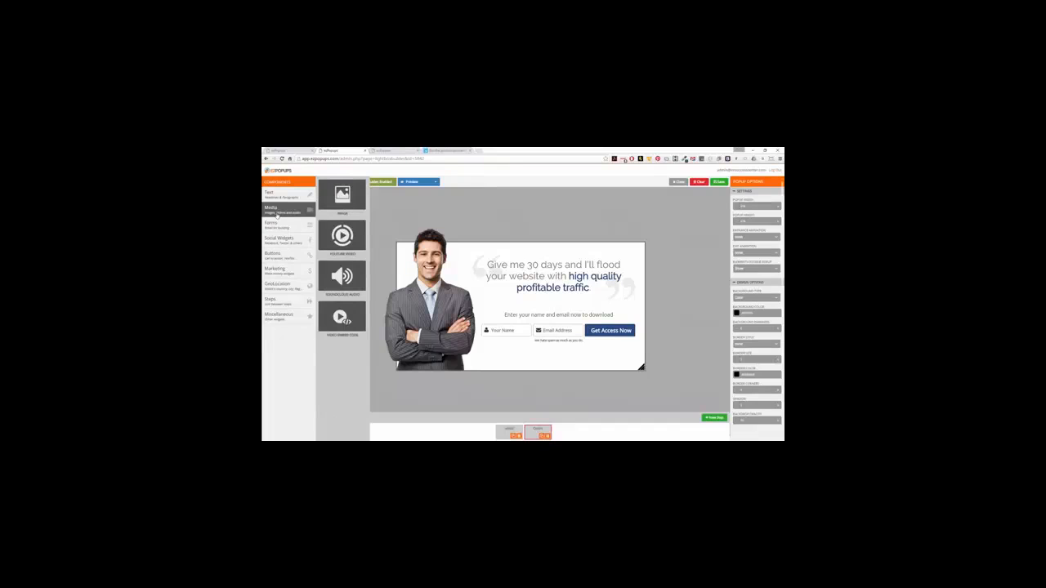
{"action": "left_click", "coordinate": [272, 303]}
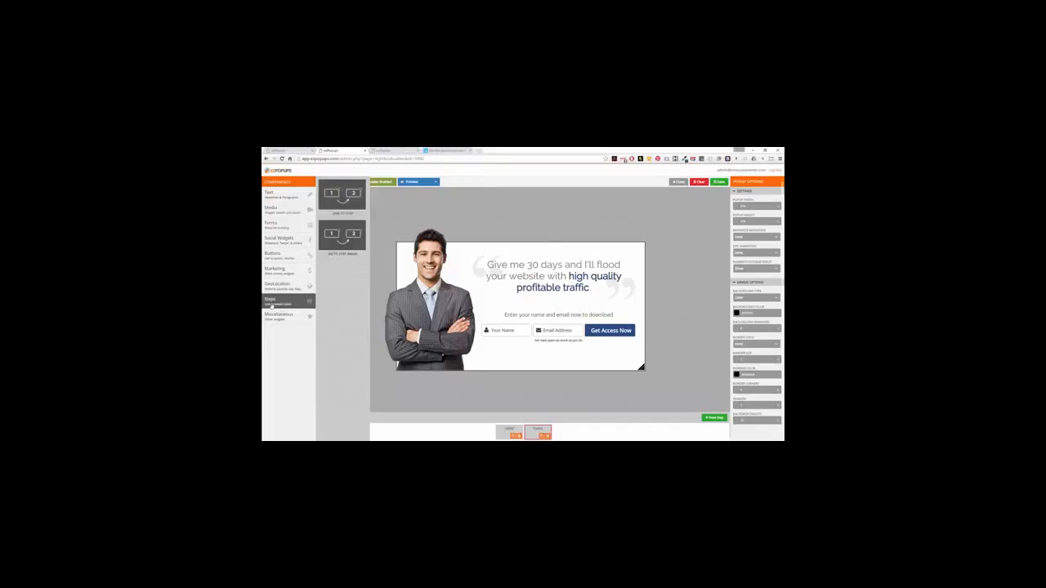
- Add a percentage bar as wide as the opt-in form and fit it between the download text and the form, shifting the form down
{"action": "left_click", "coordinate": [276, 315]}
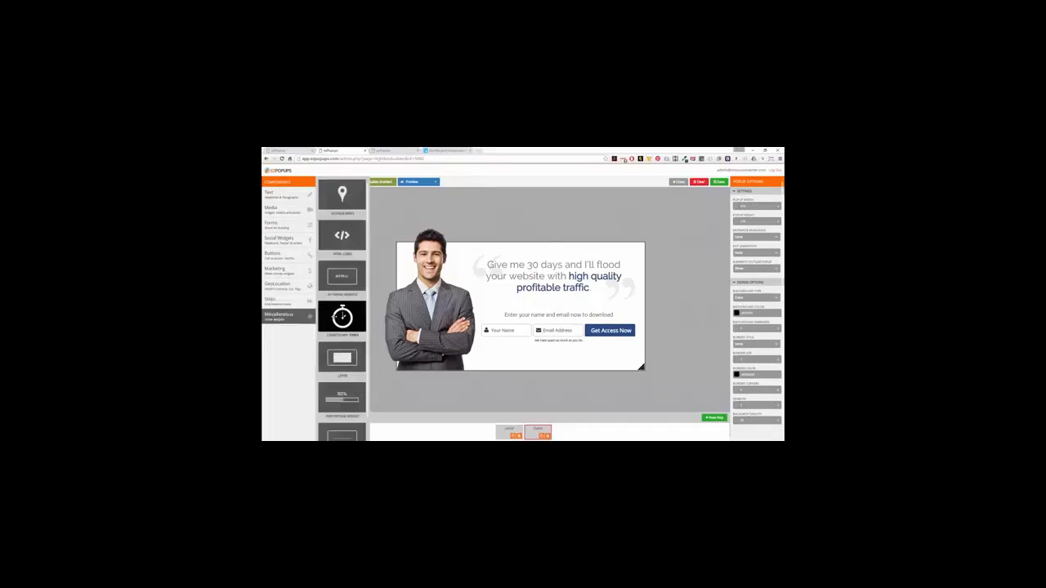
{"action": "scroll", "coordinate": [342, 327], "scroll_direction": "down", "scroll_amount": 1}
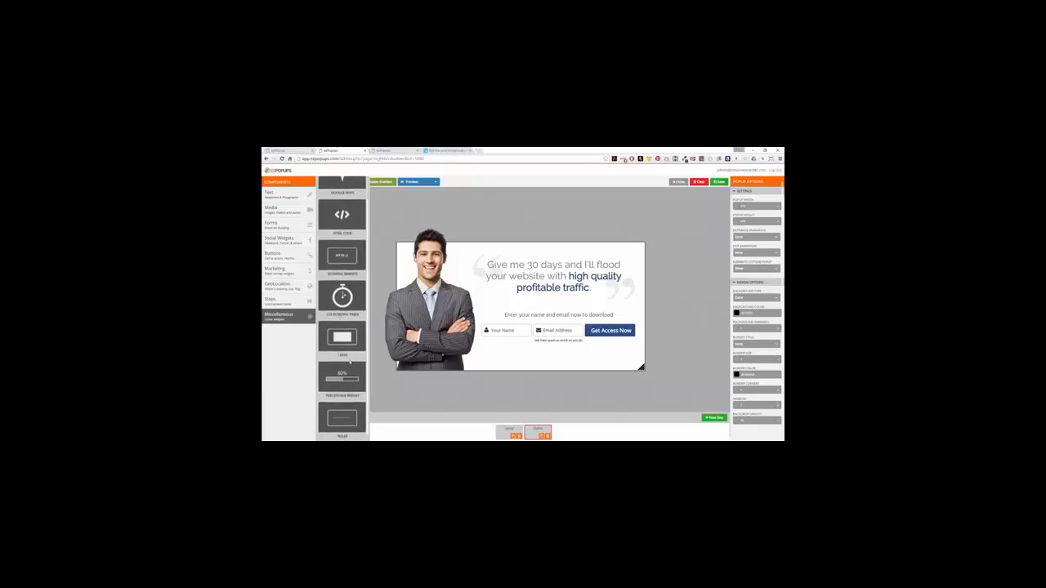
{"action": "left_click_drag", "start_coordinate": [347, 374], "coordinate": [531, 295]}
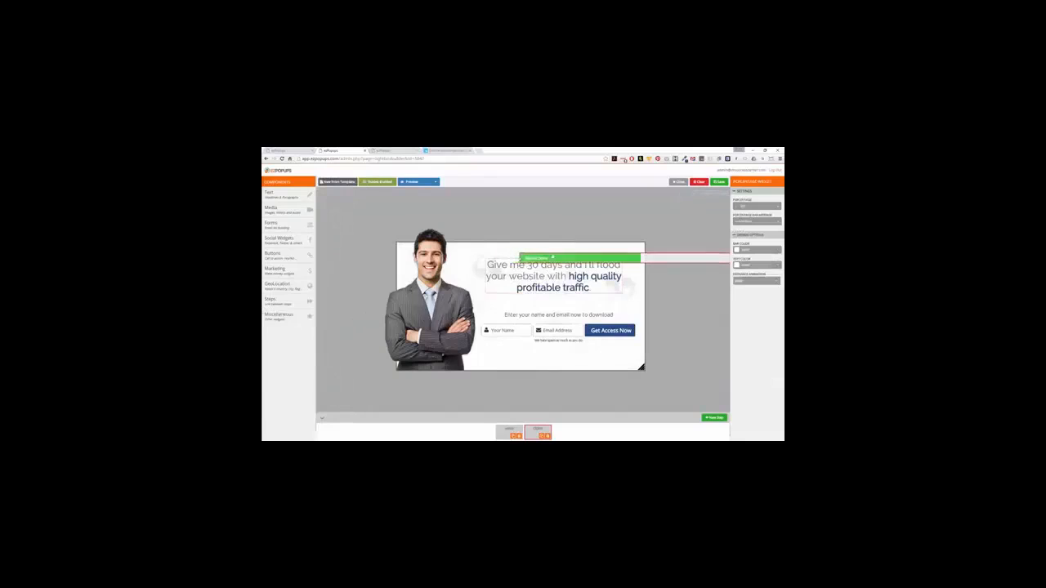
{"action": "left_click_drag", "start_coordinate": [554, 259], "coordinate": [430, 258]}
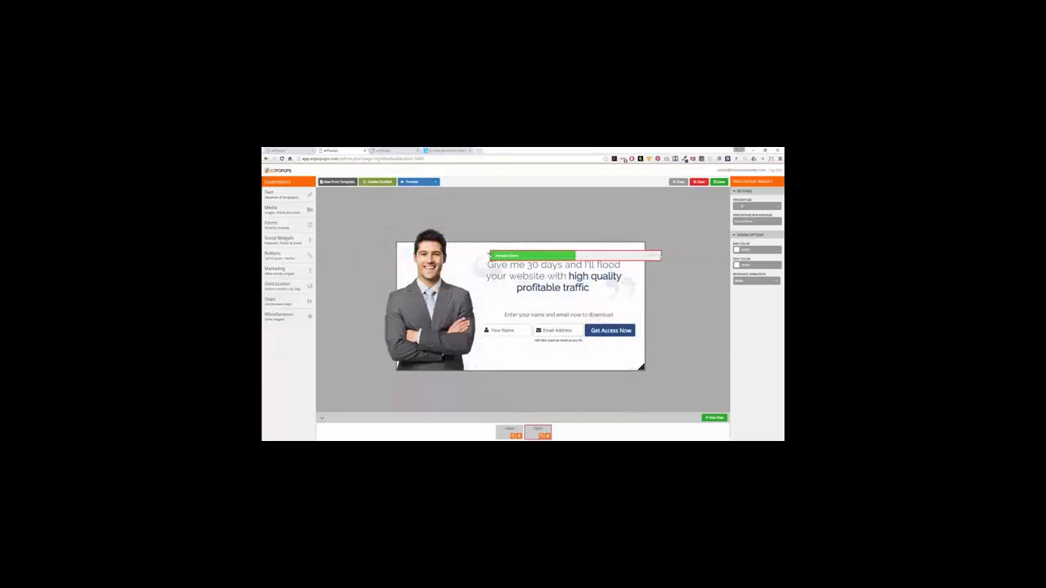
{"action": "left_click_drag", "start_coordinate": [486, 254], "coordinate": [526, 345]}
{"action": "left_click_drag", "start_coordinate": [529, 309], "coordinate": [544, 330]}
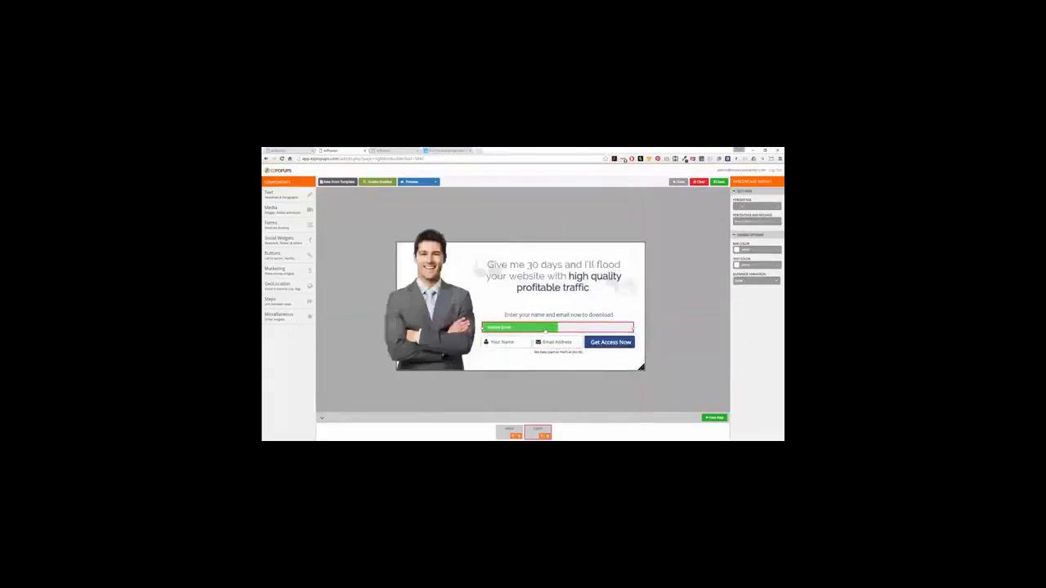
{"action": "left_click", "coordinate": [666, 319]}
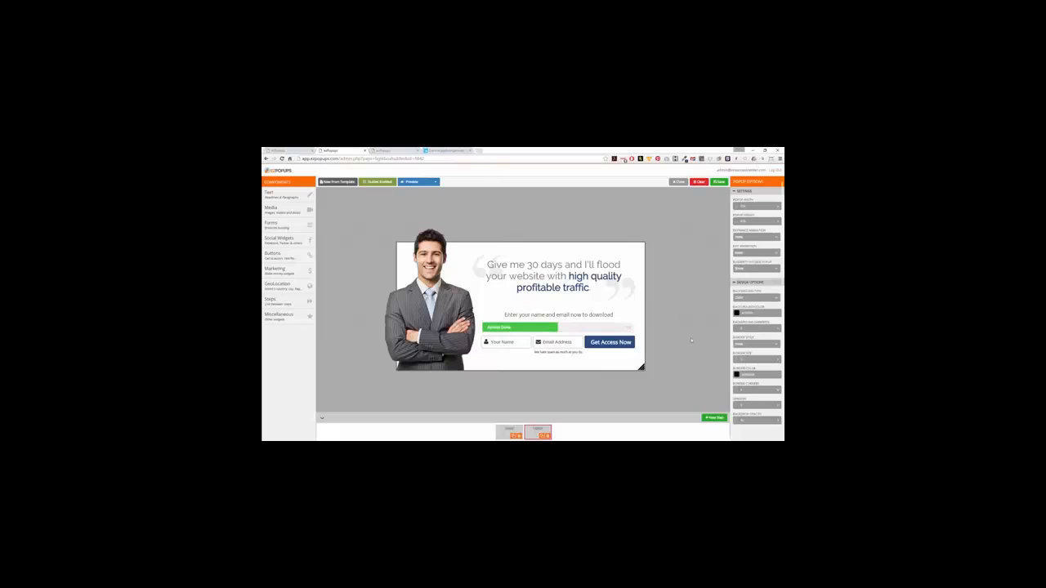
- Delete the percentage bar and move the opt-in form back up beneath the download text
{"action": "left_click", "coordinate": [556, 327]}
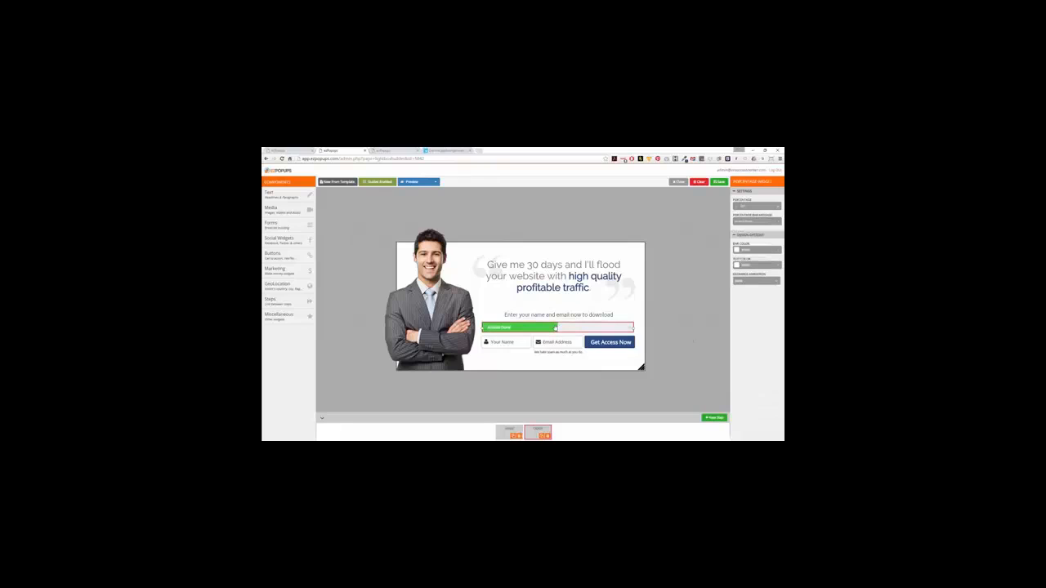
{"action": "right_click", "coordinate": [575, 327]}
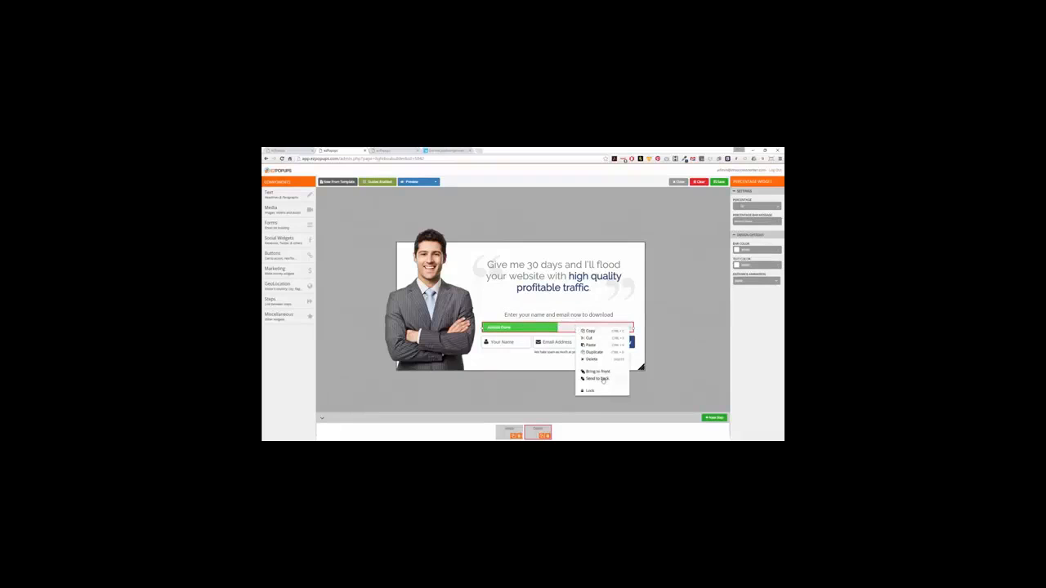
{"action": "left_click", "coordinate": [591, 358]}
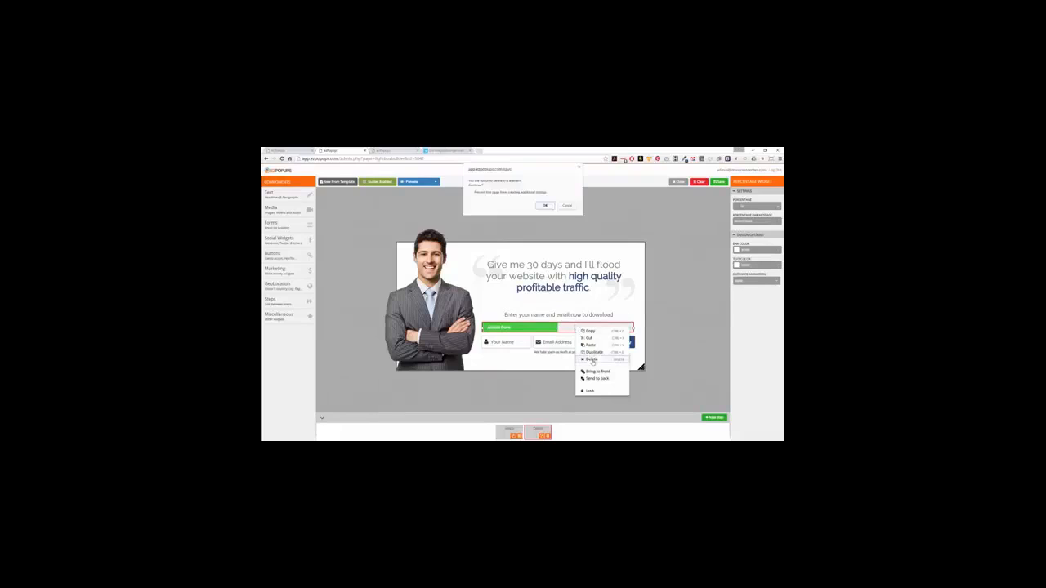
{"action": "left_click", "coordinate": [545, 206]}
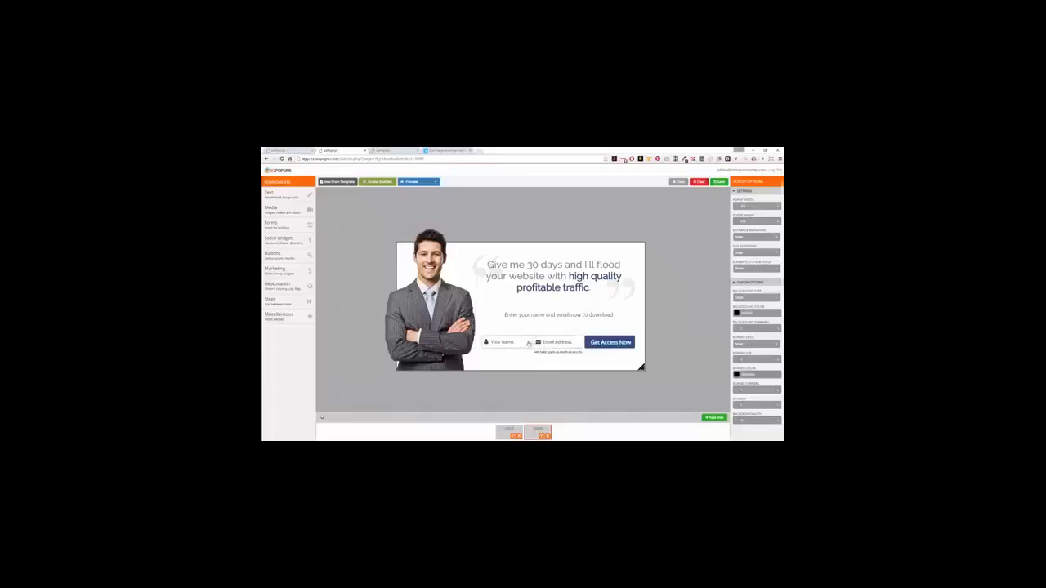
{"action": "left_click_drag", "start_coordinate": [529, 343], "coordinate": [529, 335]}
{"action": "left_click", "coordinate": [664, 318]}
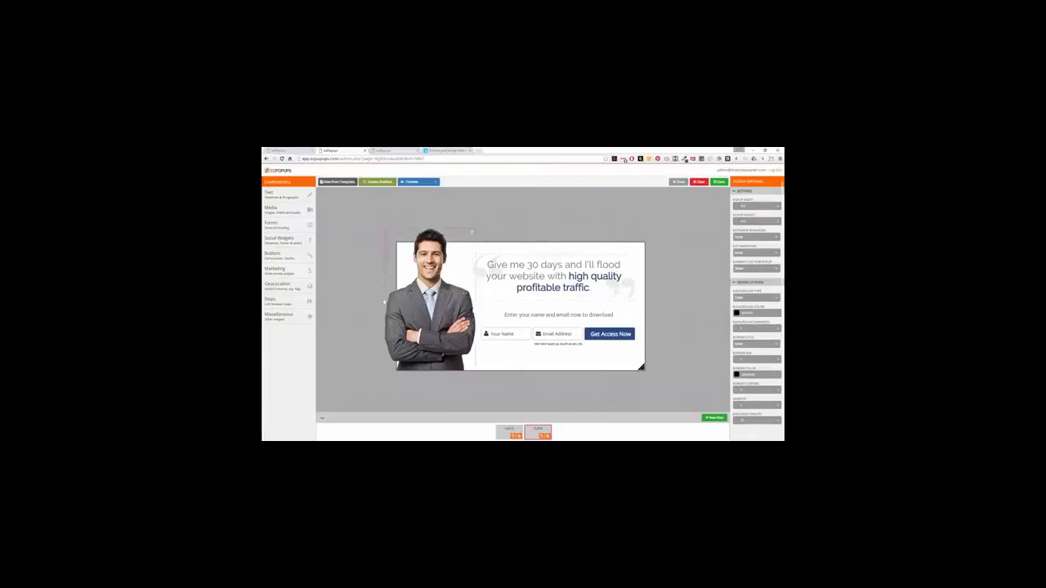
{"action": "left_click", "coordinate": [279, 316]}
{"action": "scroll", "coordinate": [342, 327], "scroll_direction": "down", "scroll_amount": 1}
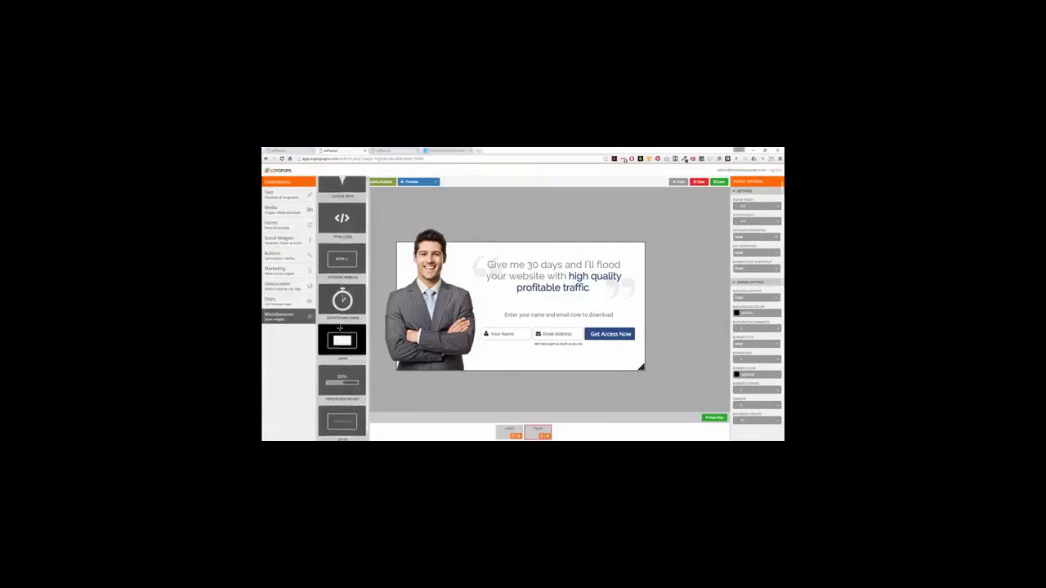
{"action": "scroll", "coordinate": [339, 327], "scroll_direction": "up", "scroll_amount": 1}
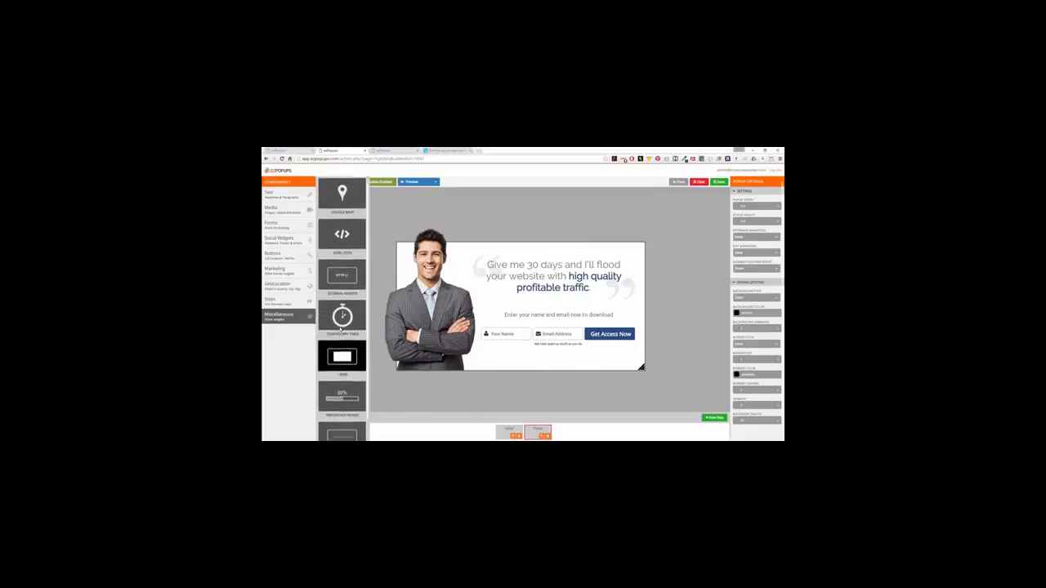
{"action": "left_click", "coordinate": [291, 224]}
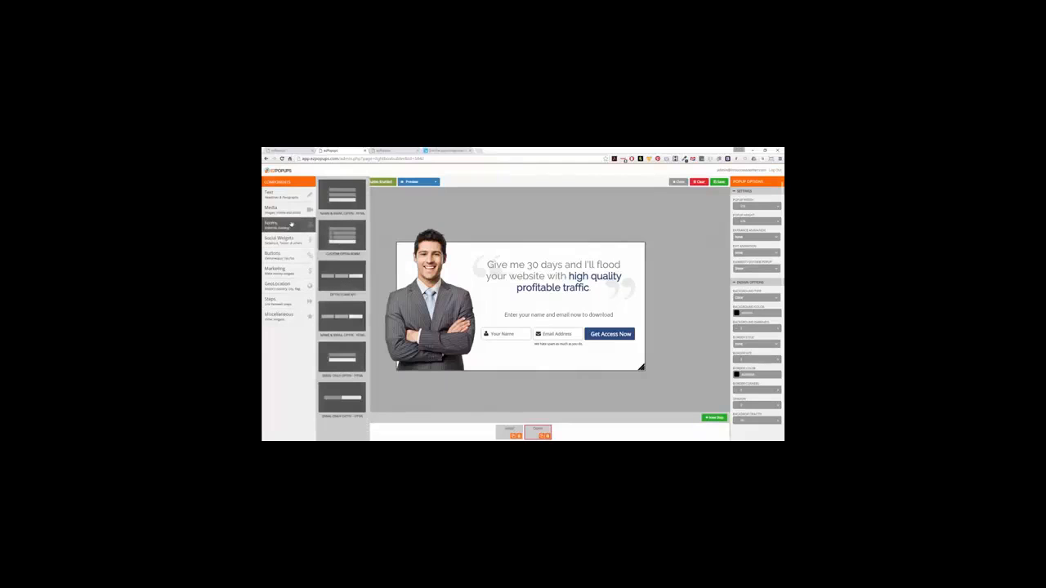
{"action": "left_click", "coordinate": [411, 213]}
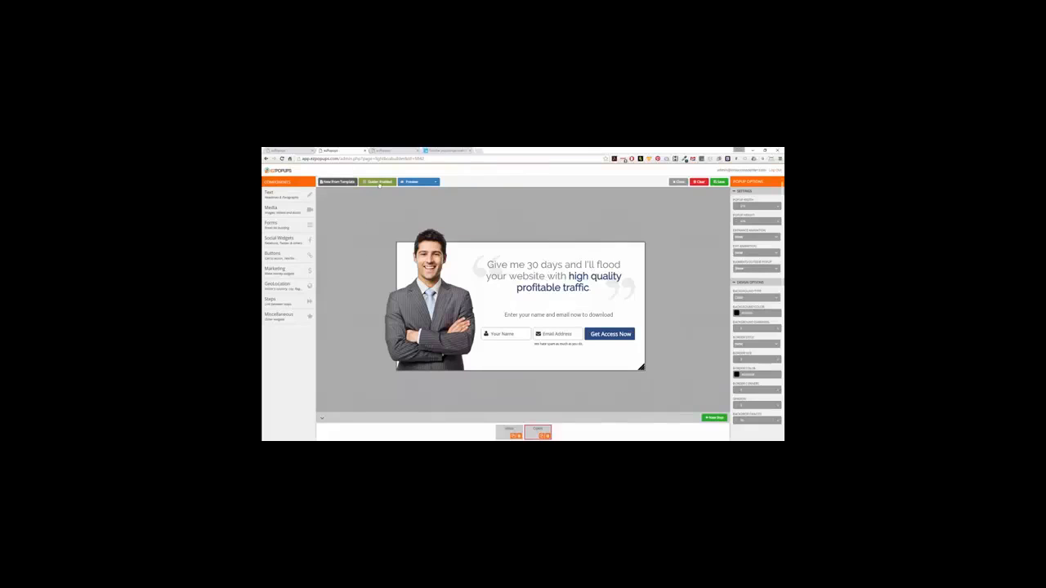
- Preview the Optin step in tablet view
{"action": "left_click", "coordinate": [418, 182]}
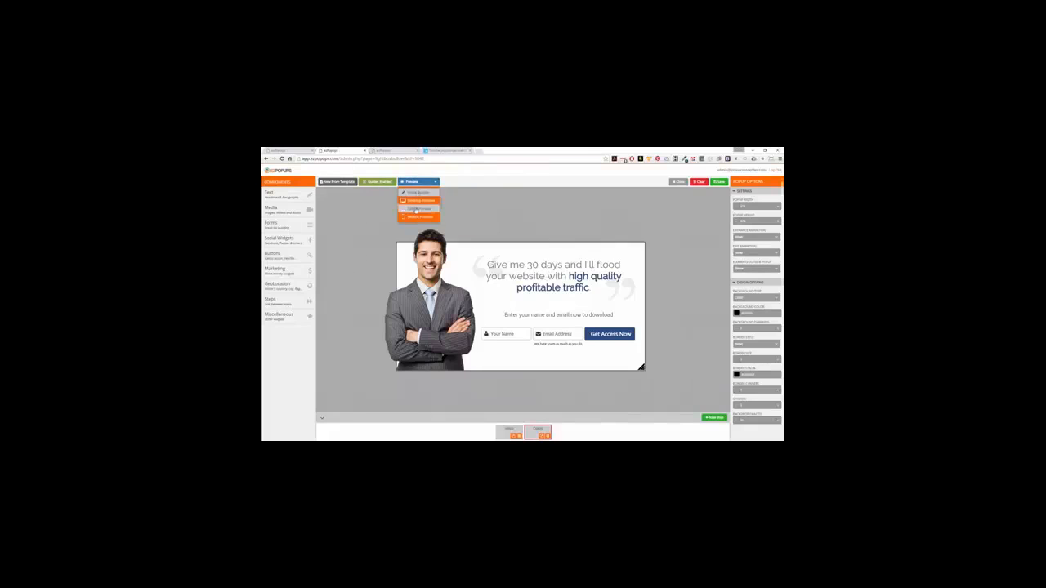
{"action": "left_click", "coordinate": [415, 209]}
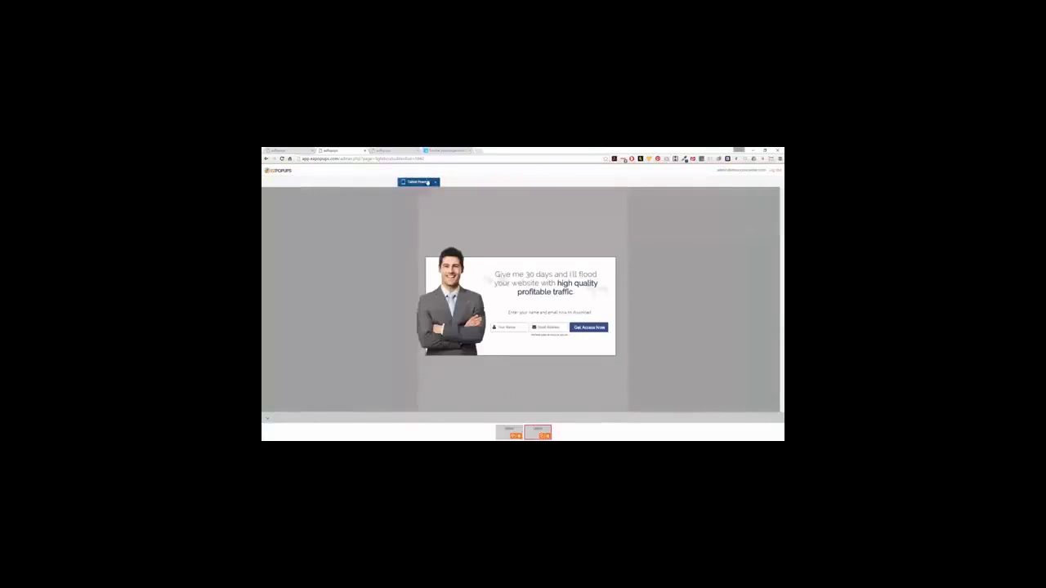
- Preview the Optin step in mobile view, showing and hiding each of its two images in the mobile-specific builder
{"action": "left_click", "coordinate": [422, 182]}
{"action": "left_click", "coordinate": [419, 218]}
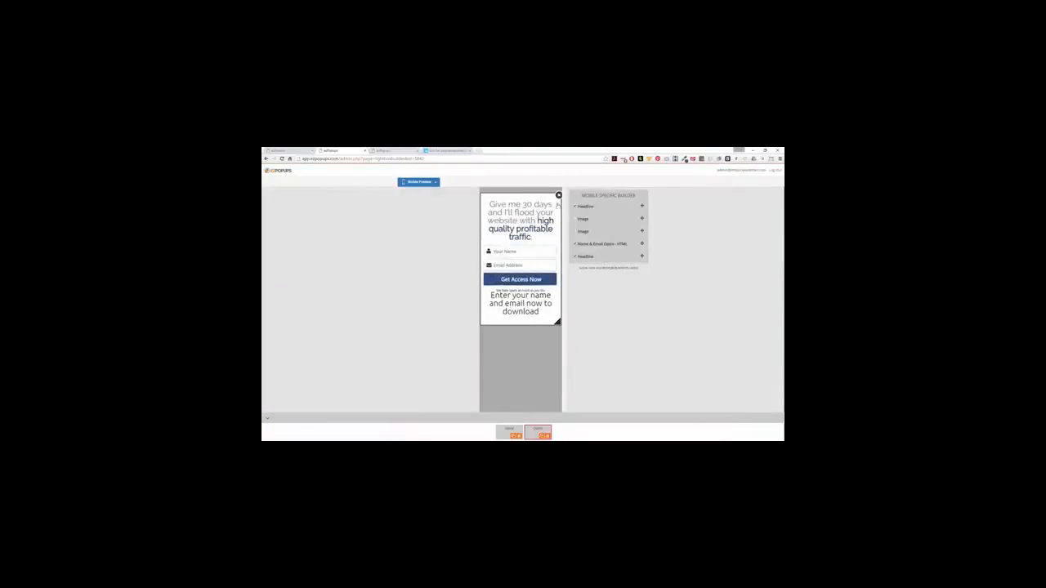
{"action": "left_click", "coordinate": [575, 232]}
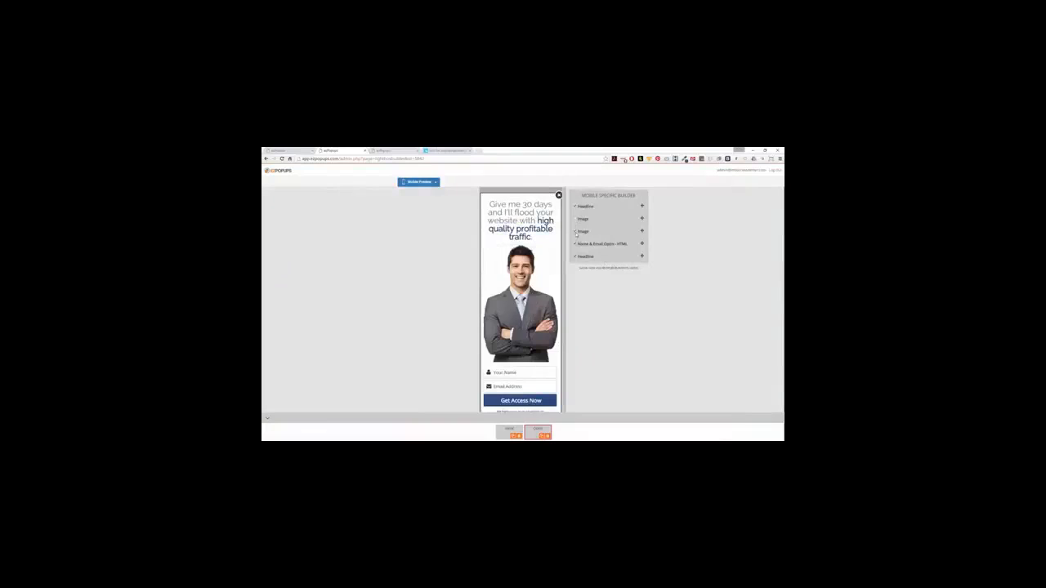
{"action": "left_click", "coordinate": [575, 232]}
{"action": "left_click", "coordinate": [576, 219]}
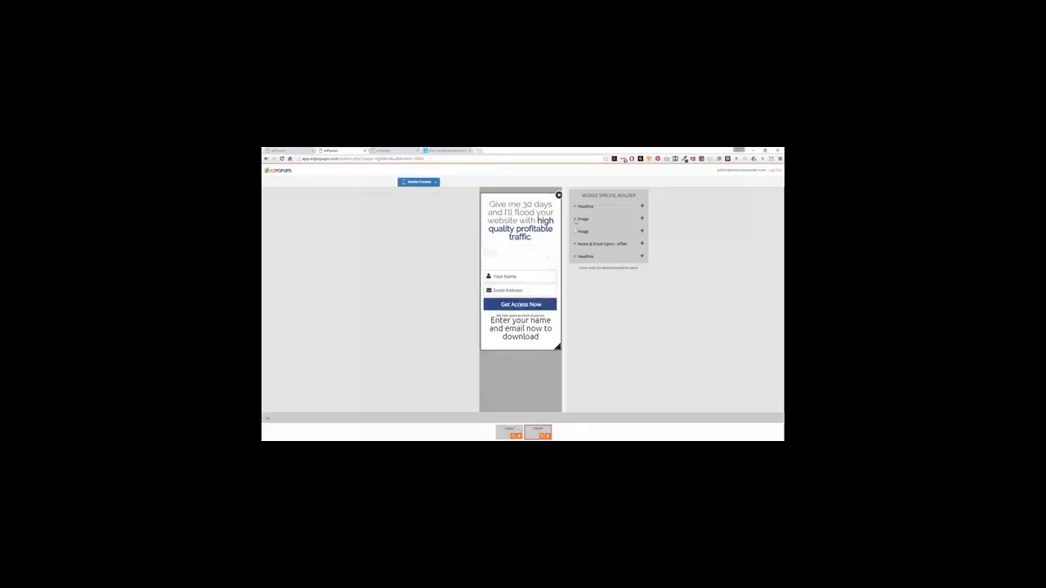
{"action": "left_click", "coordinate": [575, 219]}
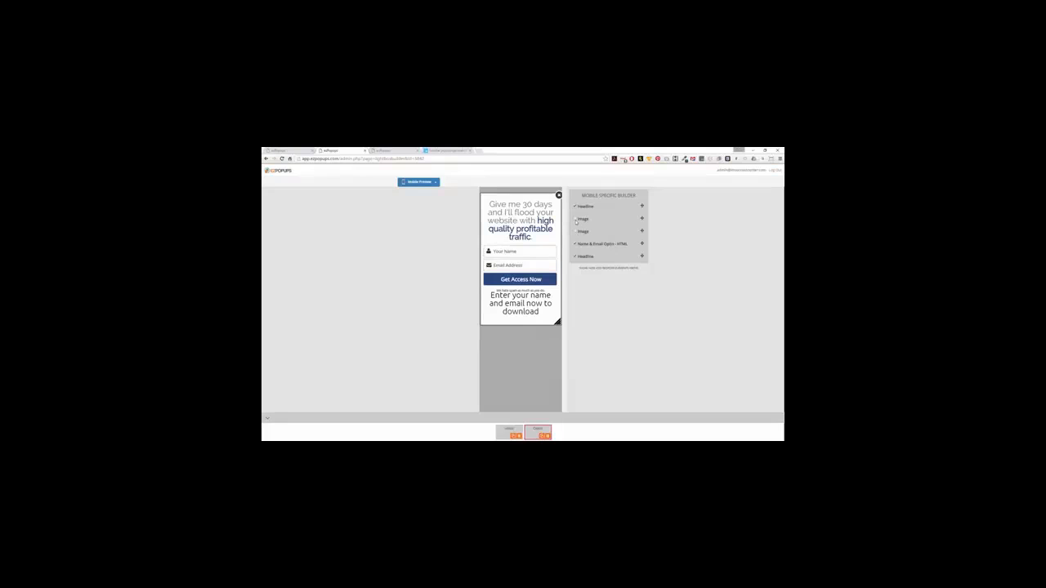
- Return the Optin step to the desktop editing view and save the popup
{"action": "left_click", "coordinate": [419, 181]}
{"action": "left_click", "coordinate": [416, 217]}
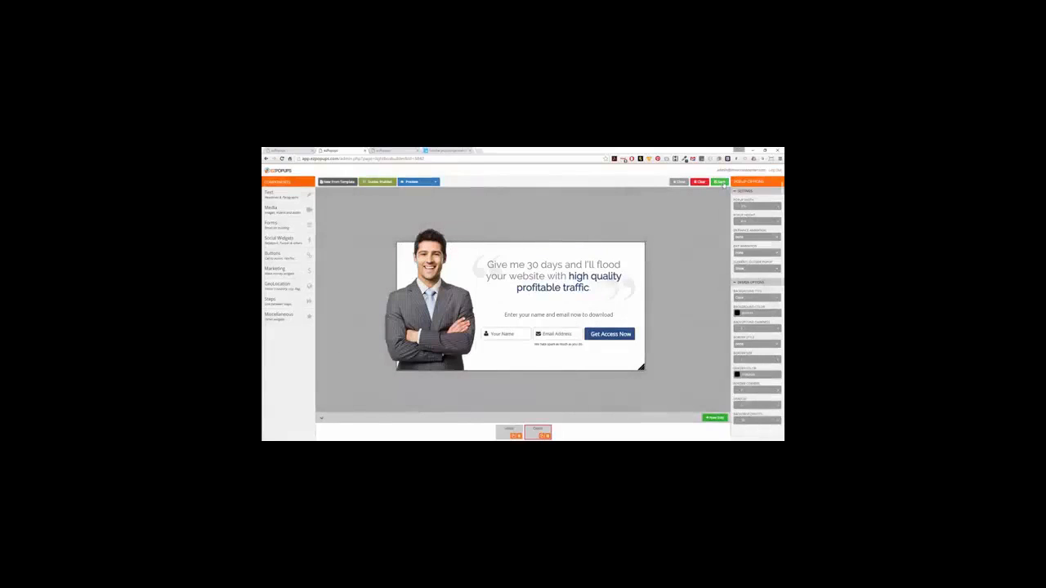
{"action": "left_click", "coordinate": [721, 182]}
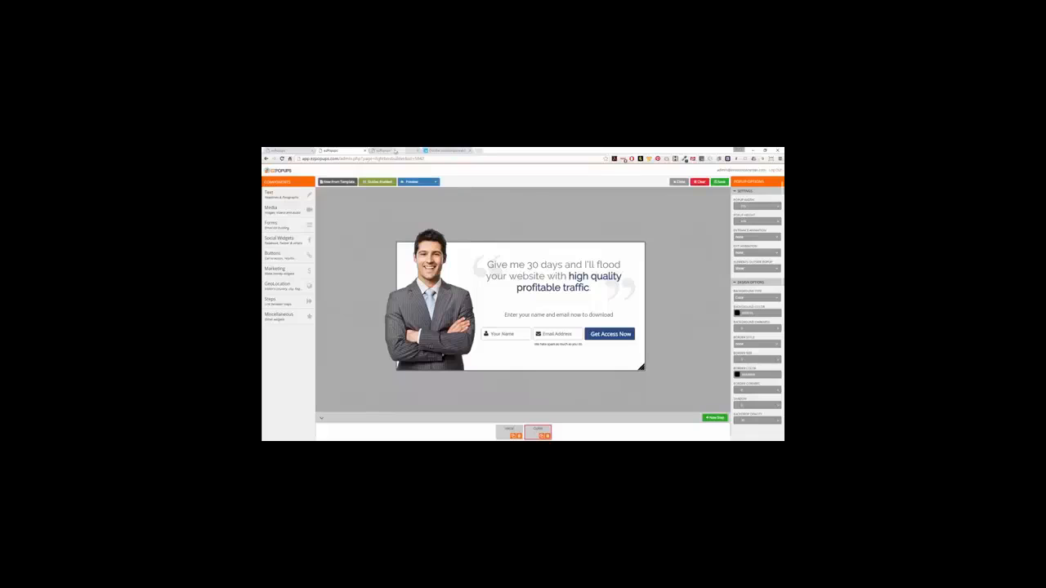
- Create a new ezSnip titled News 1 with Demo 2 as the popup to show
{"action": "left_click", "coordinate": [385, 151]}
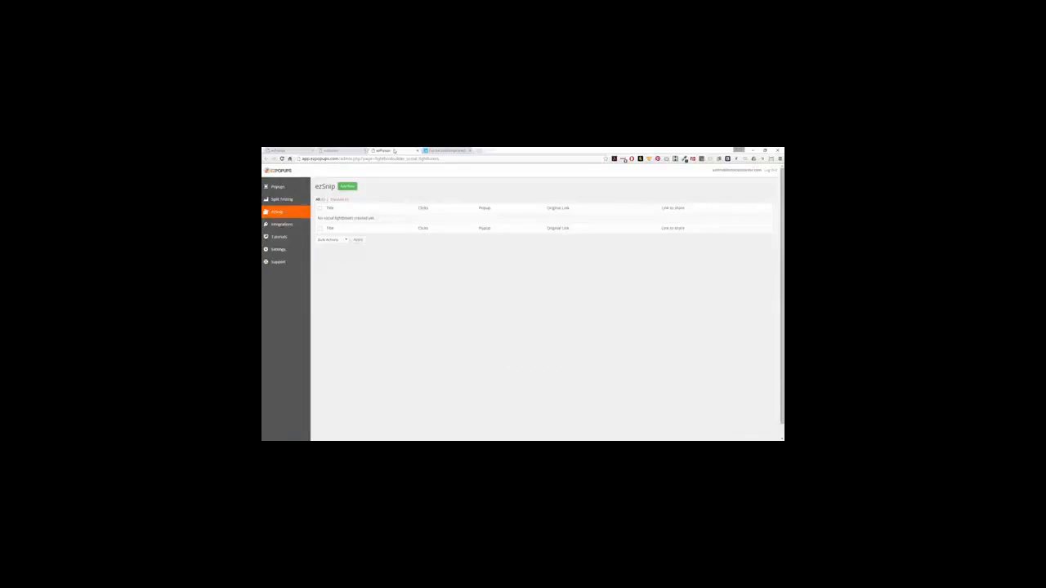
{"action": "left_click", "coordinate": [346, 186]}
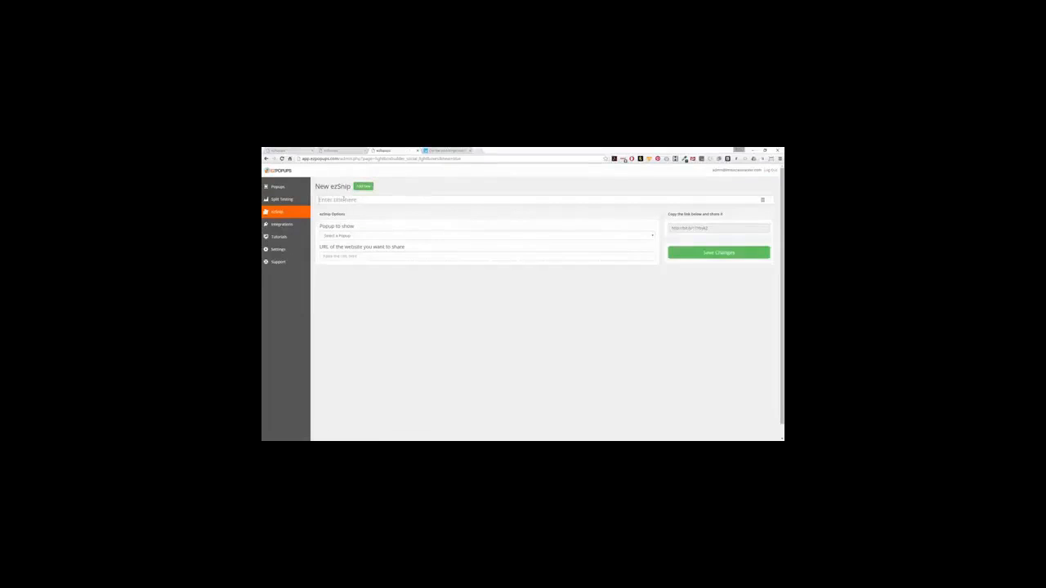
{"action": "left_click", "coordinate": [344, 198]}
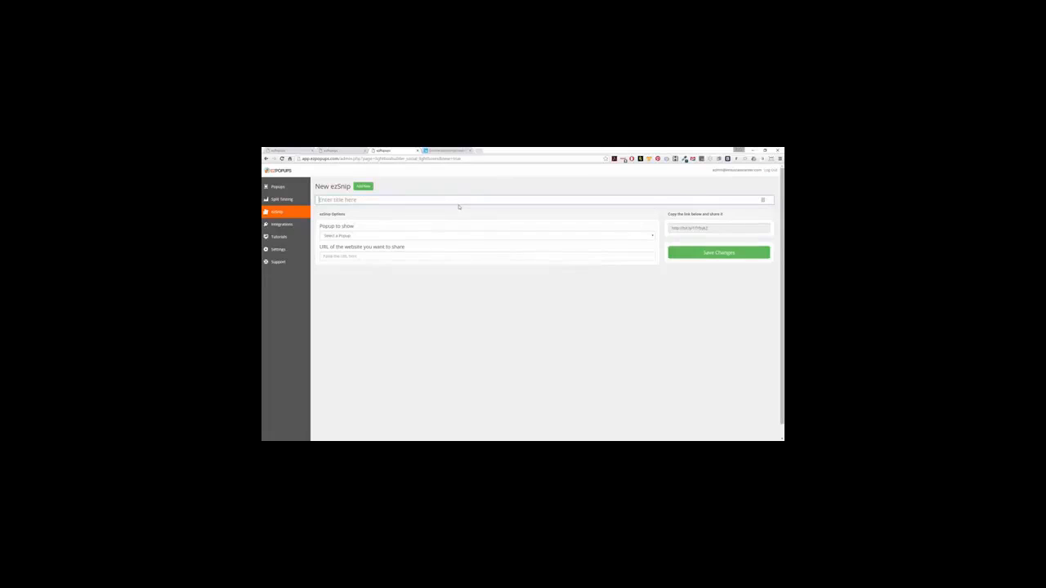
{"action": "type", "text": "News 1"}
{"action": "left_click", "coordinate": [413, 237]}
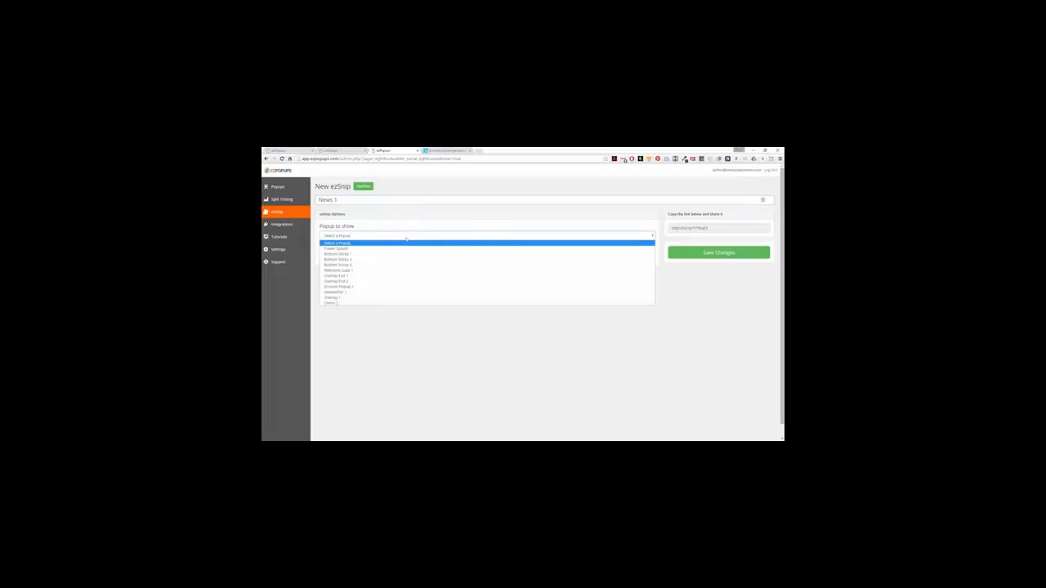
{"action": "left_click", "coordinate": [334, 302]}
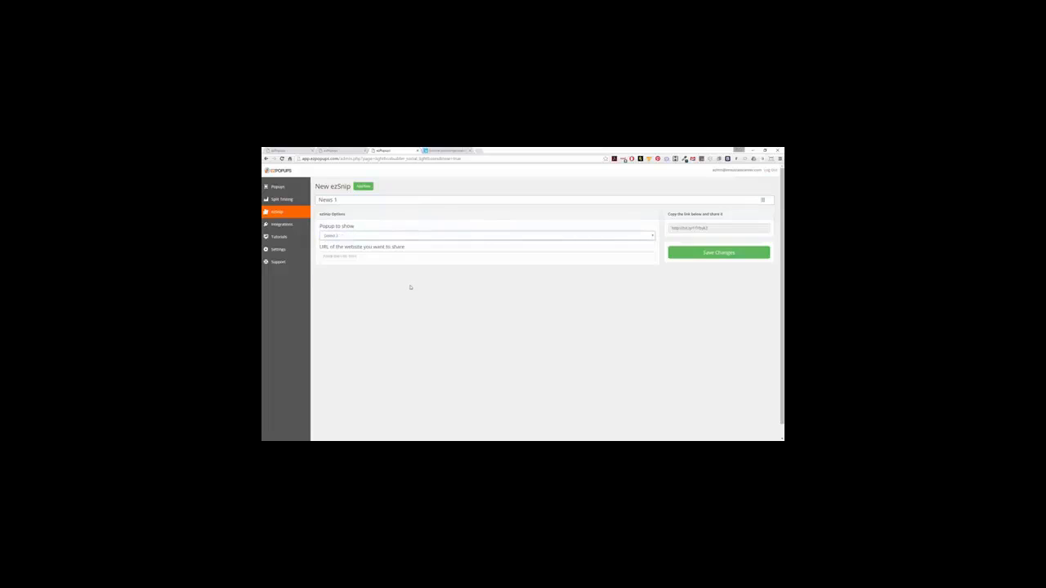
- Copy the address of the Mashable post-binge-watching blues article and enter it as the URL of the website to share
{"action": "left_click", "coordinate": [447, 151]}
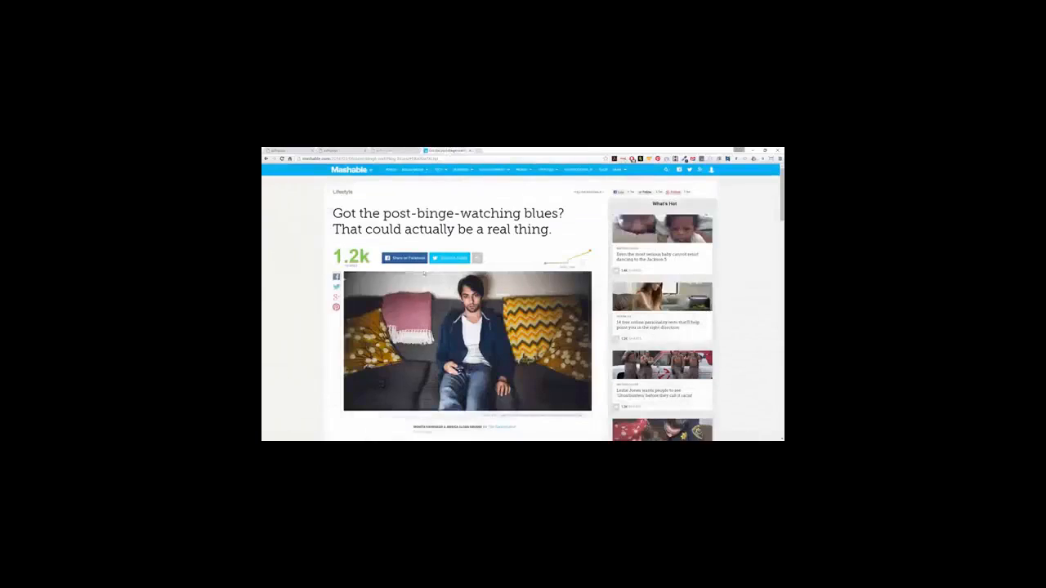
{"action": "left_click", "coordinate": [401, 158]}
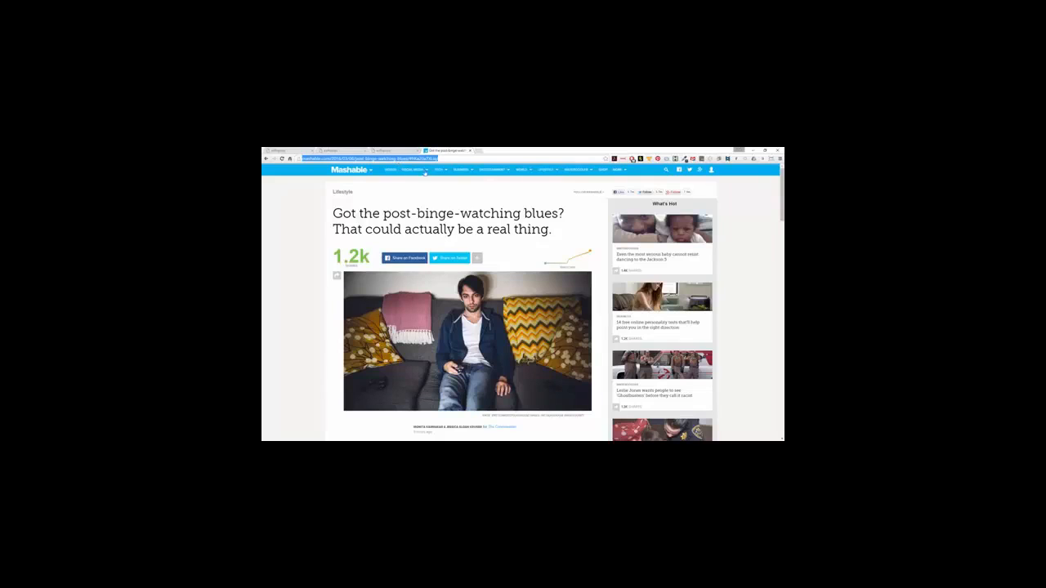
{"action": "left_click", "coordinate": [400, 151]}
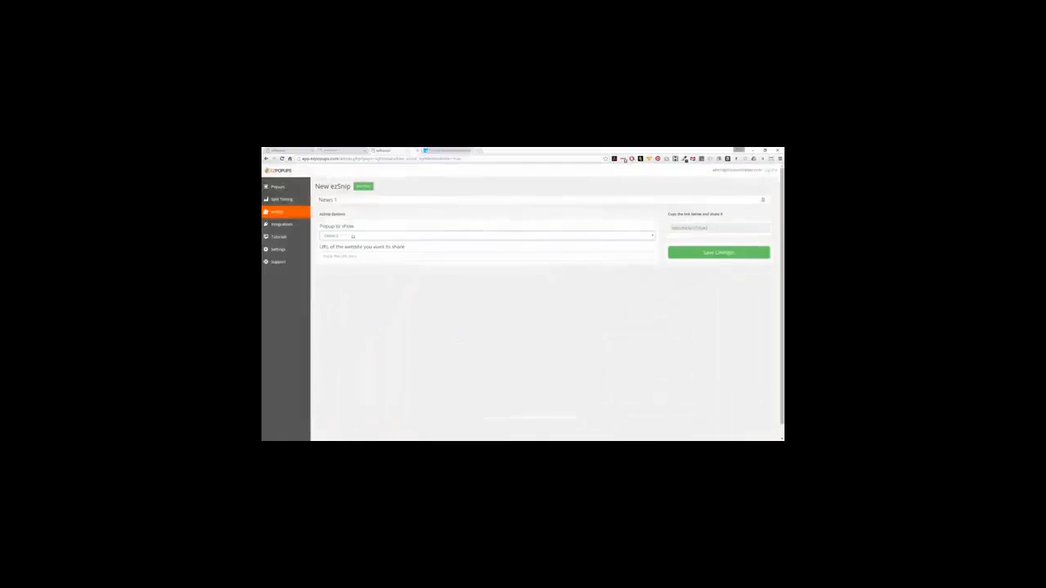
{"action": "left_click", "coordinate": [350, 256]}
{"action": "type", "text": "http://mashable.com/2016/03/08/post-binge-watching-blues/#fHKa2Ga7XLqg"}
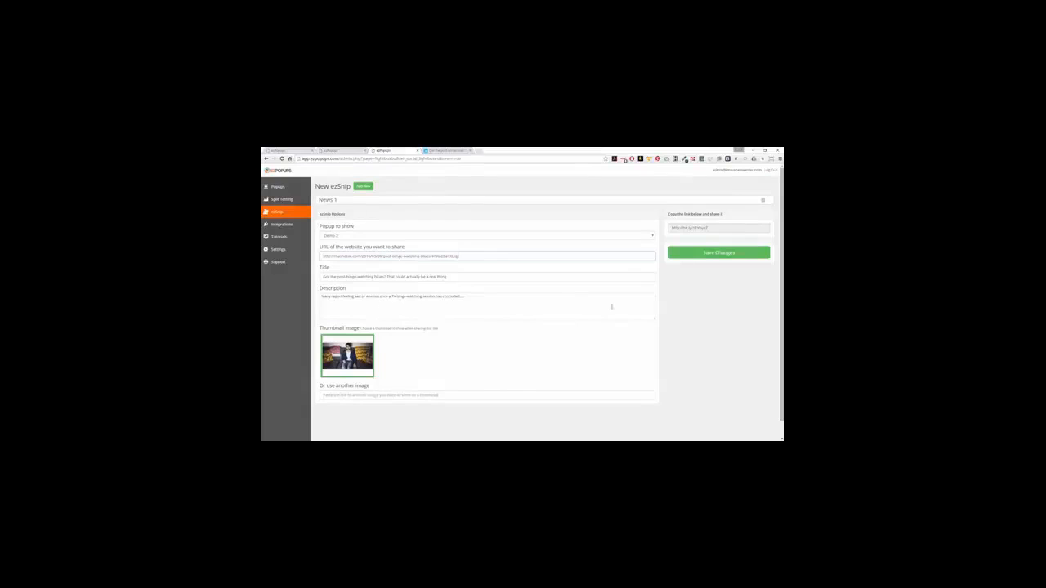
- Copy the ezSnip's share link and save the changes
{"action": "left_click", "coordinate": [696, 229]}
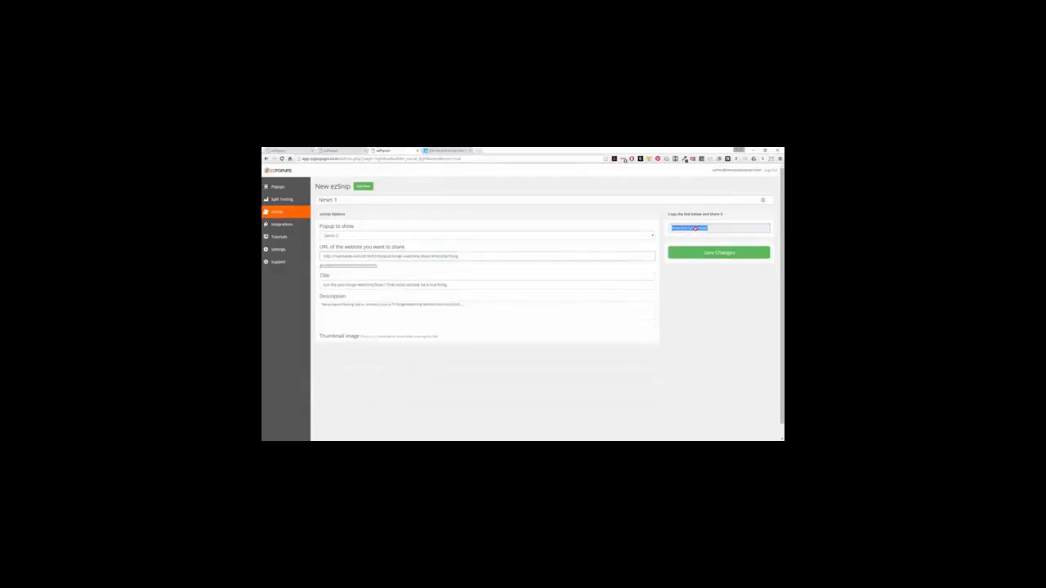
{"action": "left_click", "coordinate": [707, 253]}
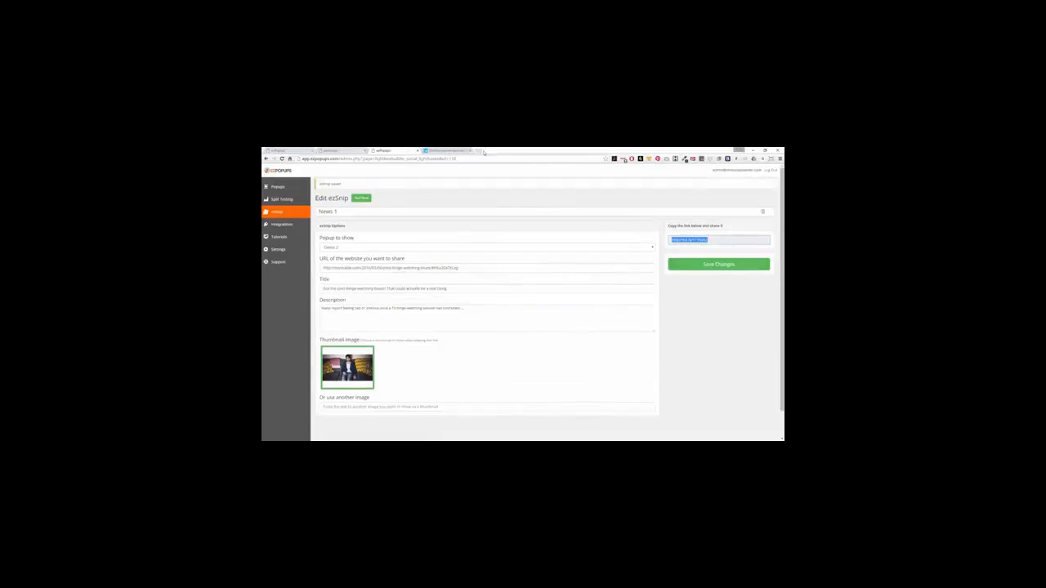
- Open facebook.com in a new browser tab and paste the ezSnip share link into a new status update
{"action": "left_click", "coordinate": [482, 151]}
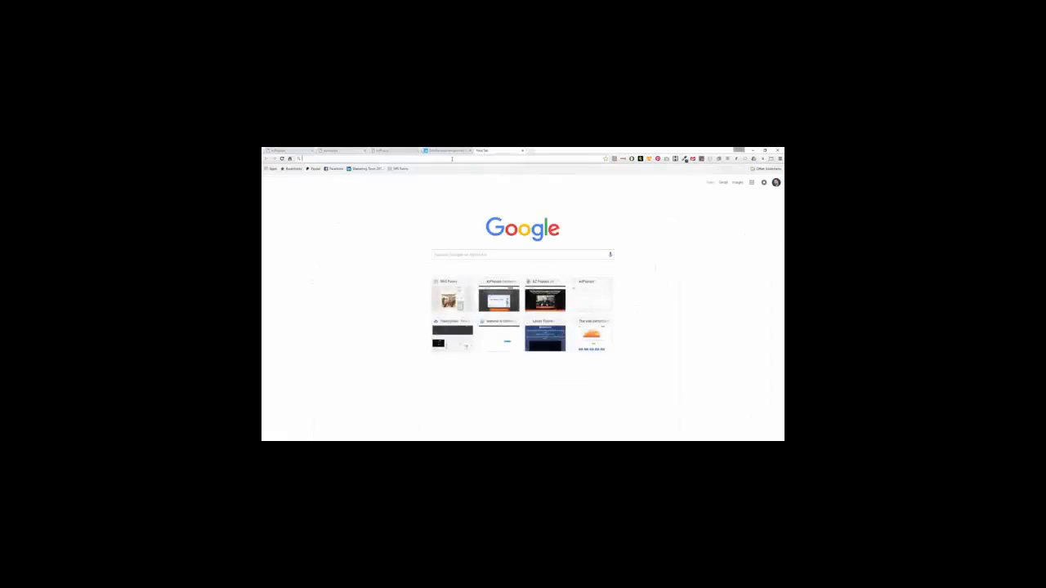
{"action": "type", "text": "facebook.com"}
{"action": "key", "text": "Return"}
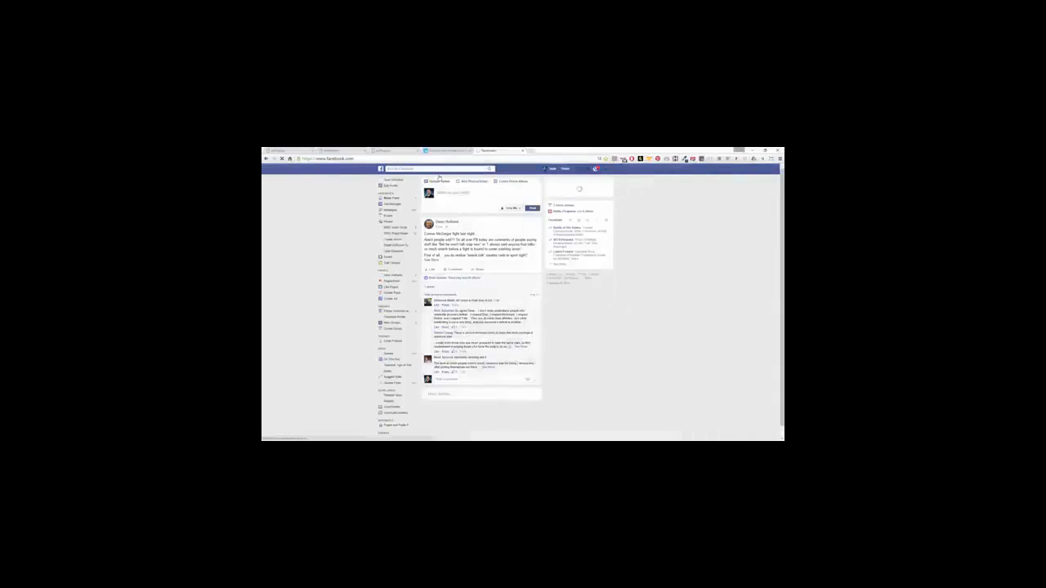
{"action": "left_click", "coordinate": [493, 196]}
{"action": "type", "text": "http://bit.ly/1T9sAZ"}
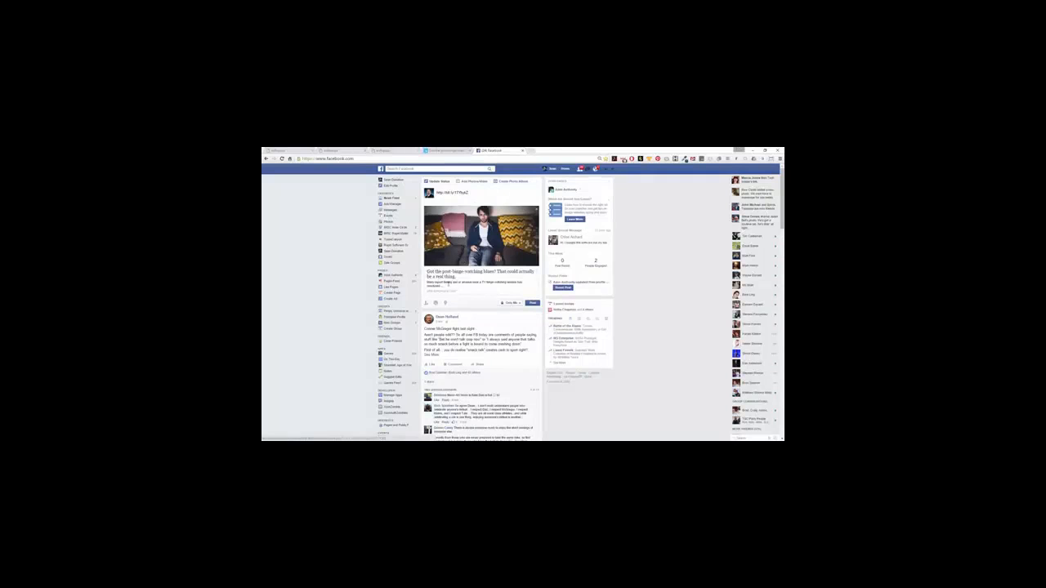
- Replace the link text with "Hey, just binge watched House of Cards and can totally relate" and publish the post
{"action": "left_click_drag", "start_coordinate": [468, 193], "coordinate": [435, 193]}
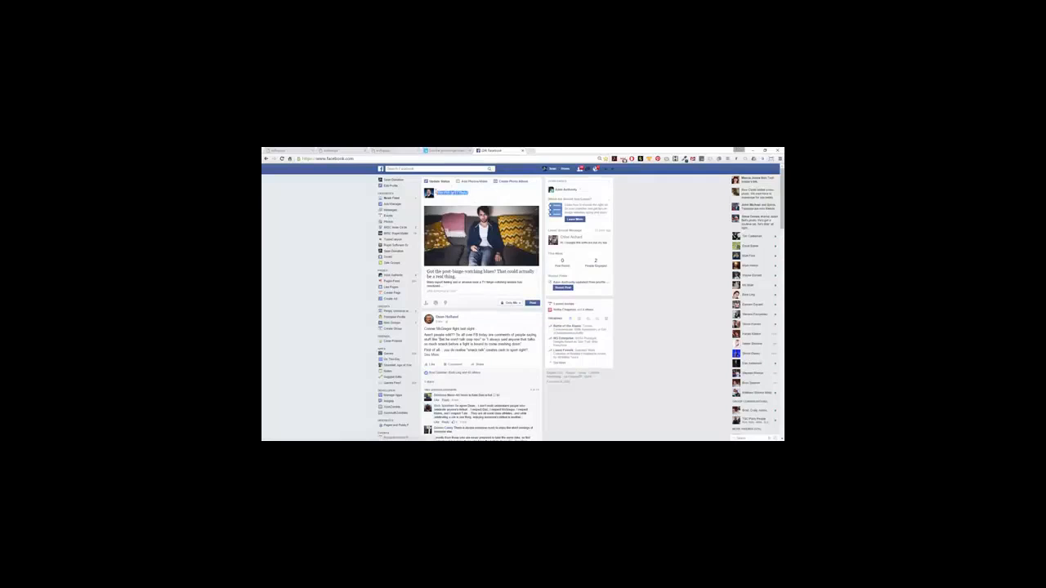
{"action": "type", "text": "Thi"}
{"action": "type", "text": "House o"}
{"action": "type", "text": "f Car"}
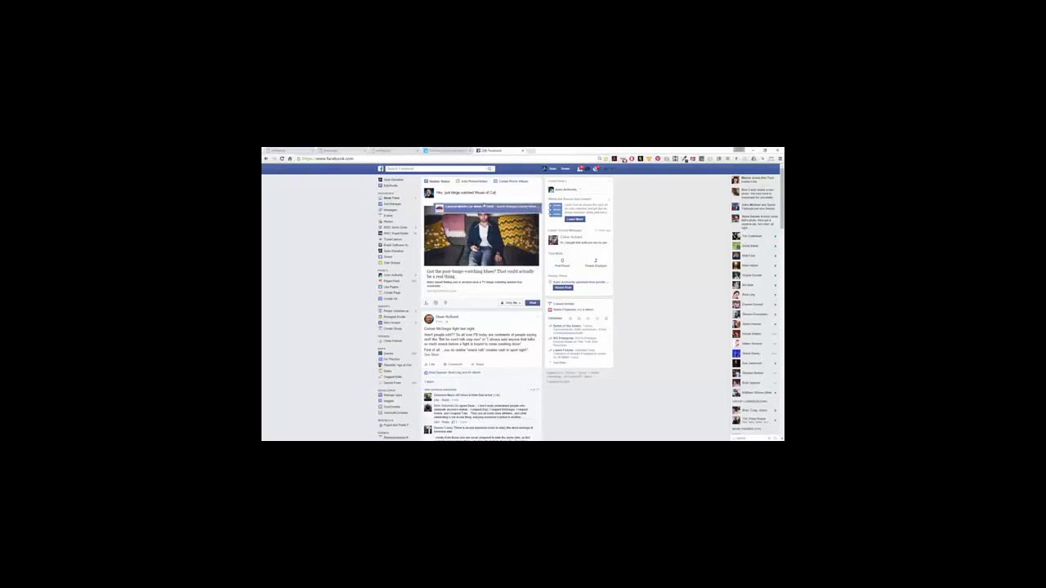
{"action": "type", "text": "ds"}
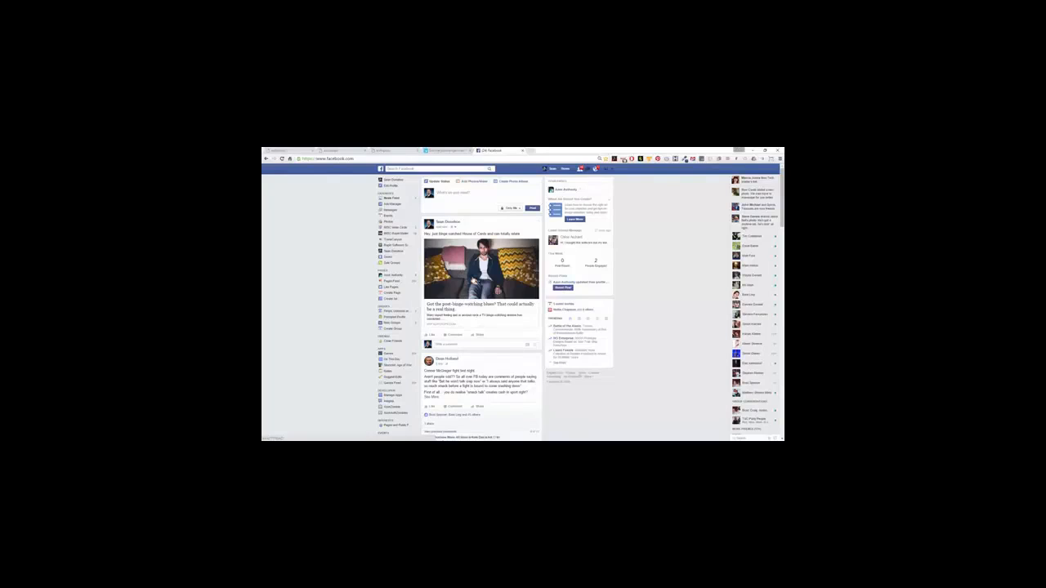
- Open the article from the Facebook post, choose Sure in the popup, fill in the name and email address, and submit the opt-in
{"action": "left_click", "coordinate": [472, 279]}
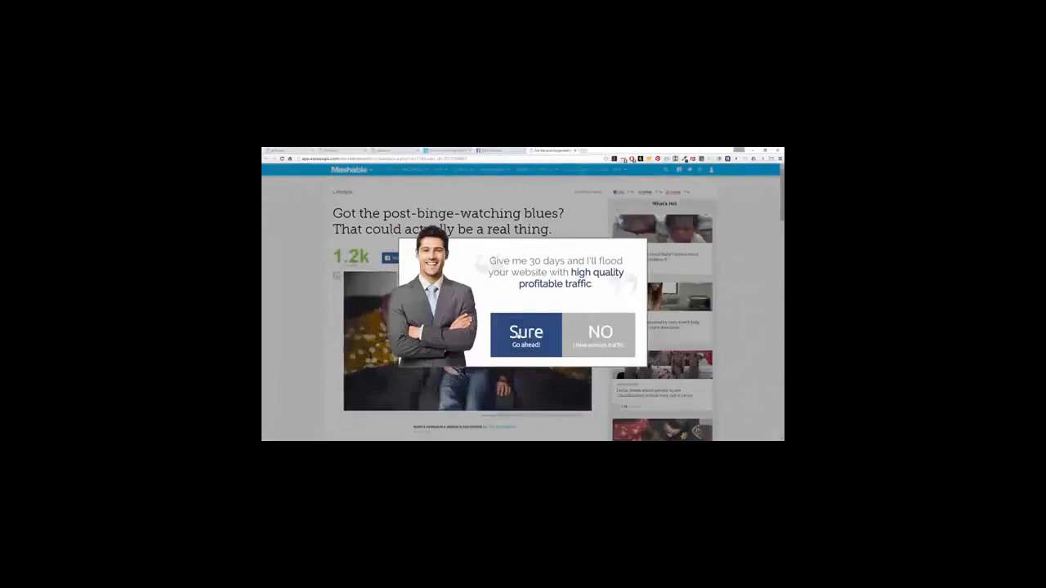
{"action": "left_click", "coordinate": [520, 337]}
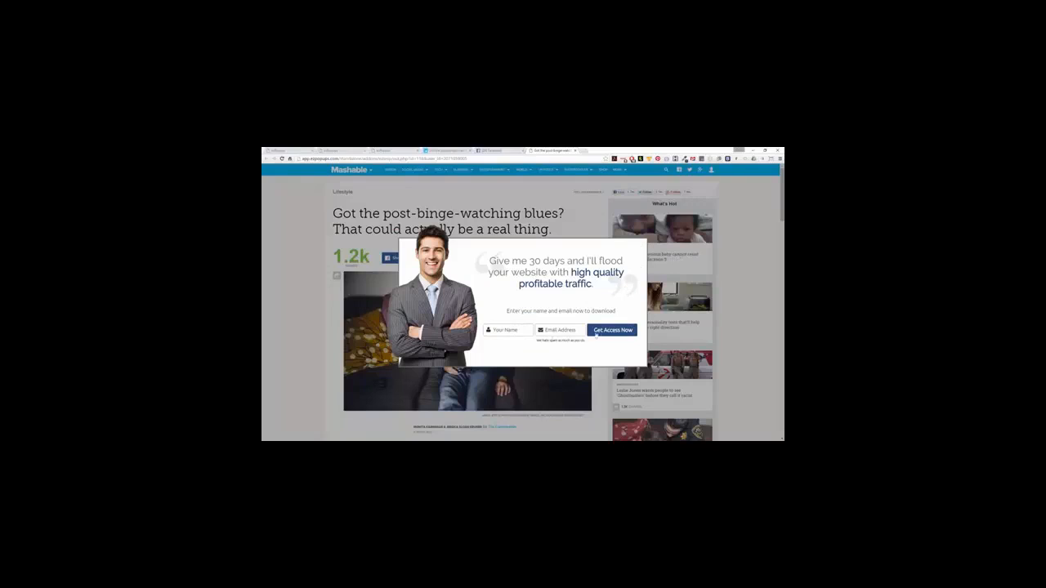
{"action": "left_click", "coordinate": [528, 331]}
{"action": "type", "text": "sean"}
{"action": "key", "text": "Tab"}
{"action": "type", "text": "someon"}
{"action": "type", "text": "e@somewhere"}
{"action": "type", "text": ".com"}
{"action": "left_click", "coordinate": [602, 333]}
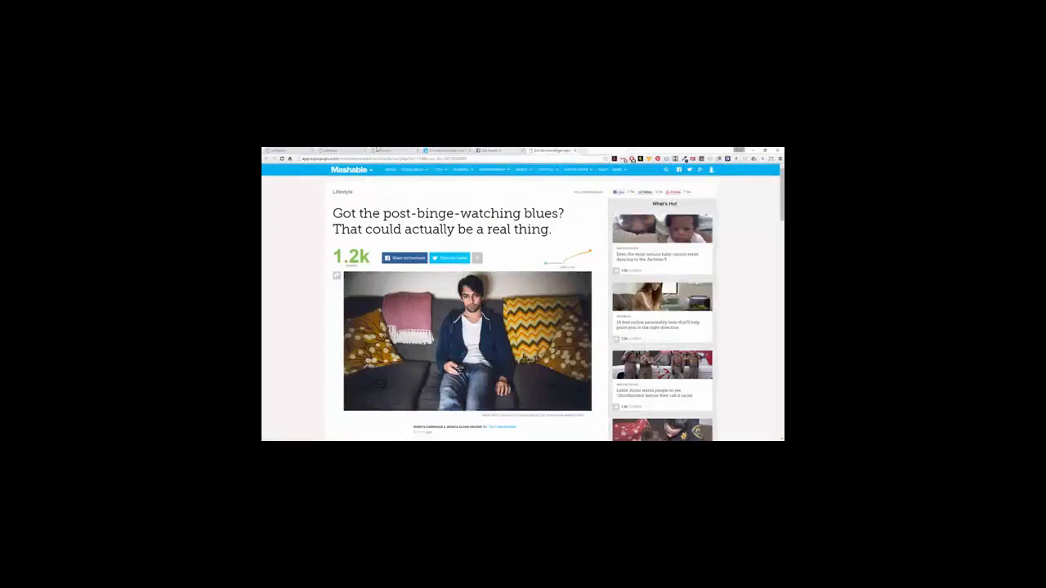
- Switch back to the News 1 ezSnip and open the Popups overview
{"action": "left_click", "coordinate": [376, 150]}
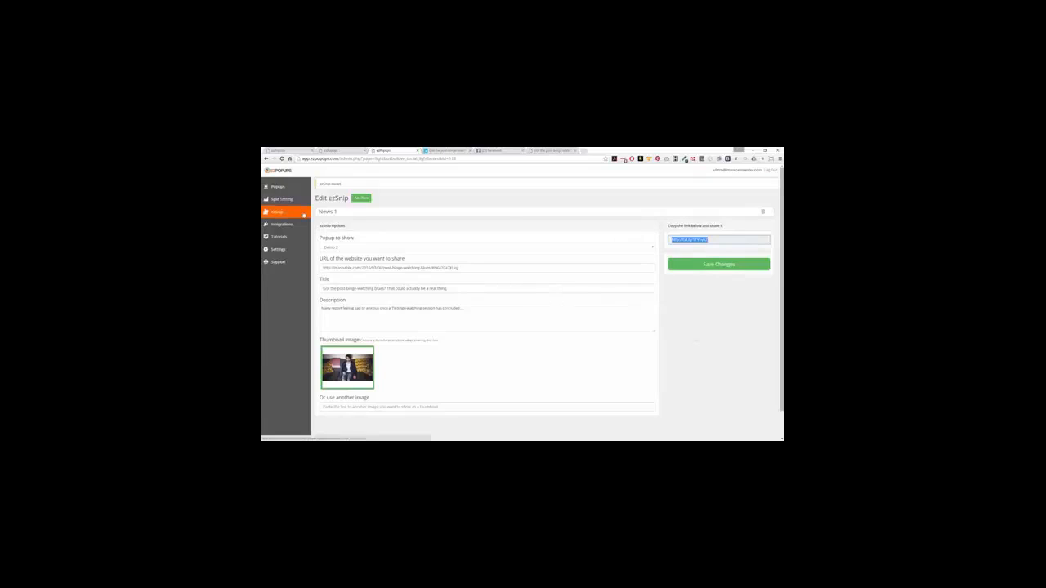
{"action": "left_click", "coordinate": [282, 188]}
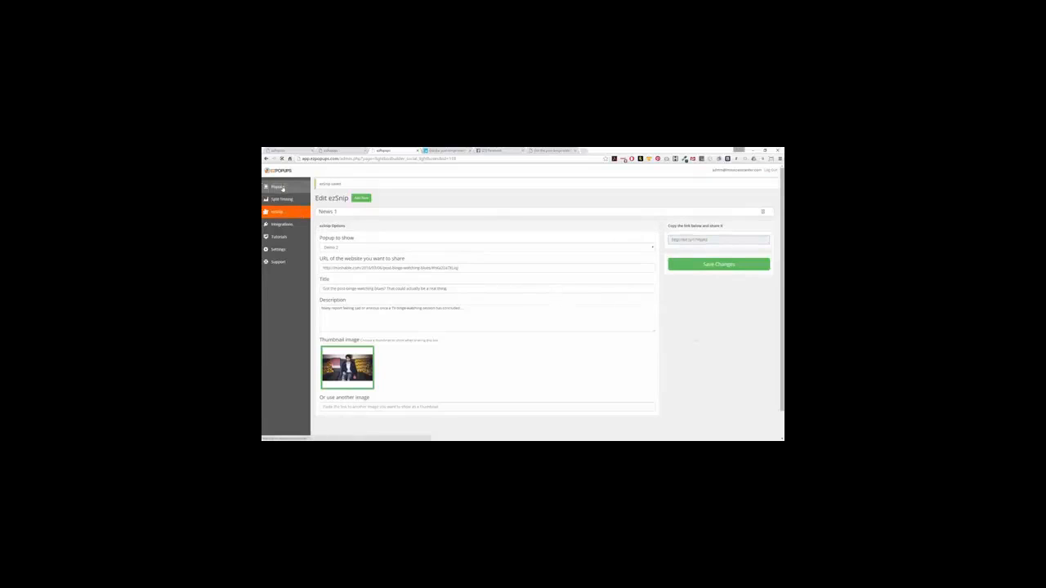